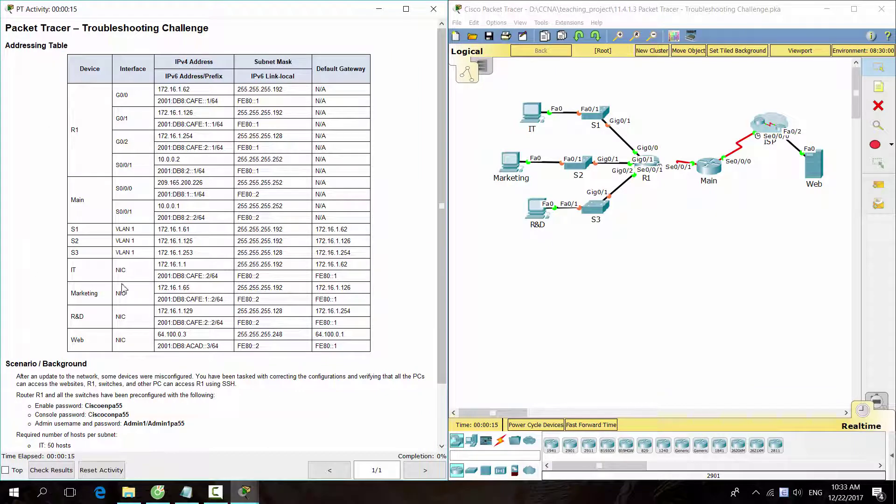
# - Review the scenario text: misconfigured devices, the correction task and the SSH access requirement for R1
pyautogui.scroll(-3, 192, 210)
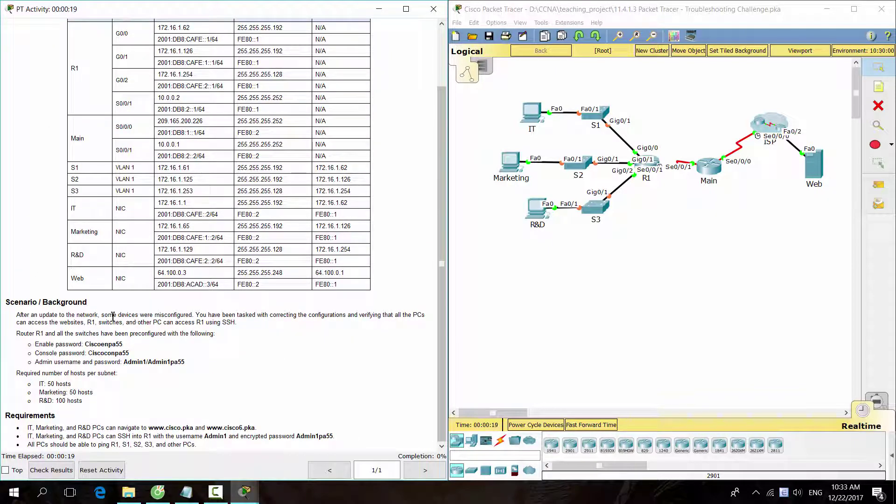
pyautogui.moveTo(104, 315); pyautogui.dragTo(195, 314)
pyautogui.click(290, 335)
pyautogui.moveTo(269, 317); pyautogui.dragTo(345, 310)
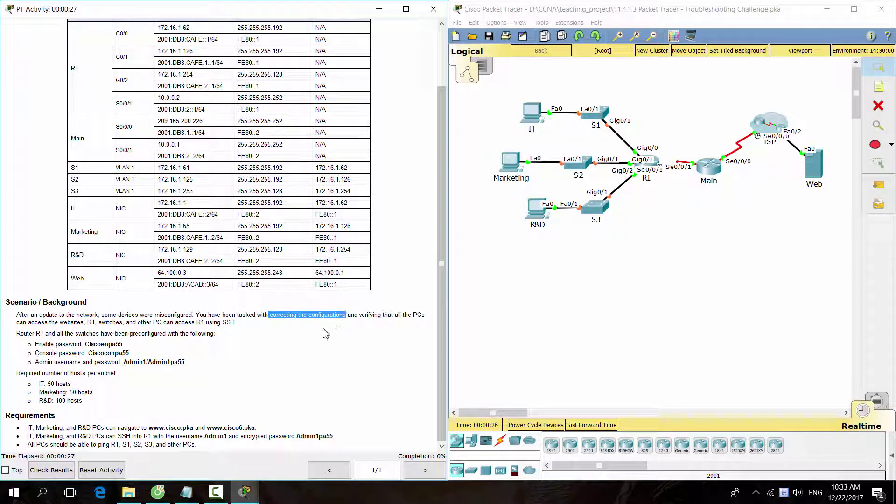
pyautogui.click(255, 330)
pyautogui.moveTo(84, 325); pyautogui.dragTo(229, 321)
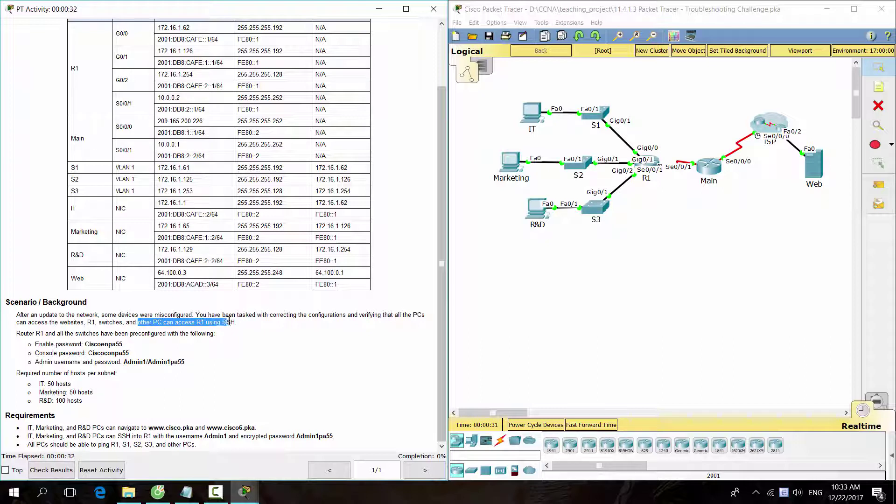
pyautogui.click(246, 343)
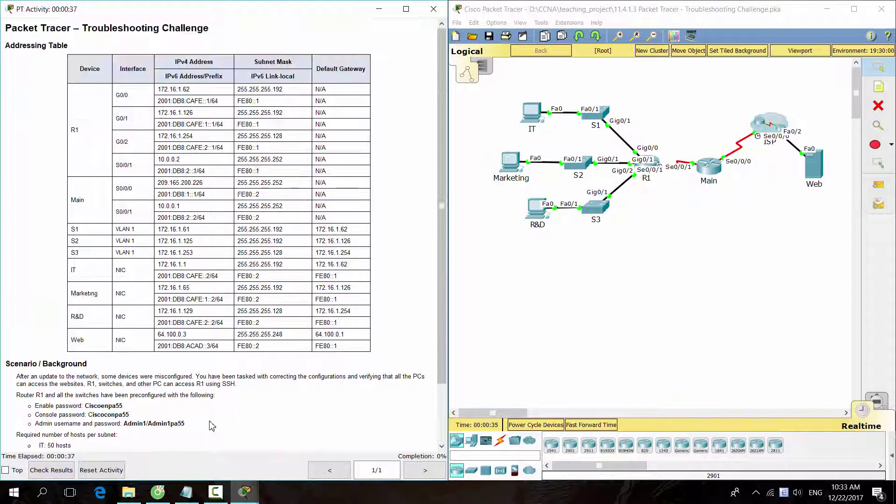
pyautogui.scroll(2, 212, 428)
pyautogui.click(553, 334)
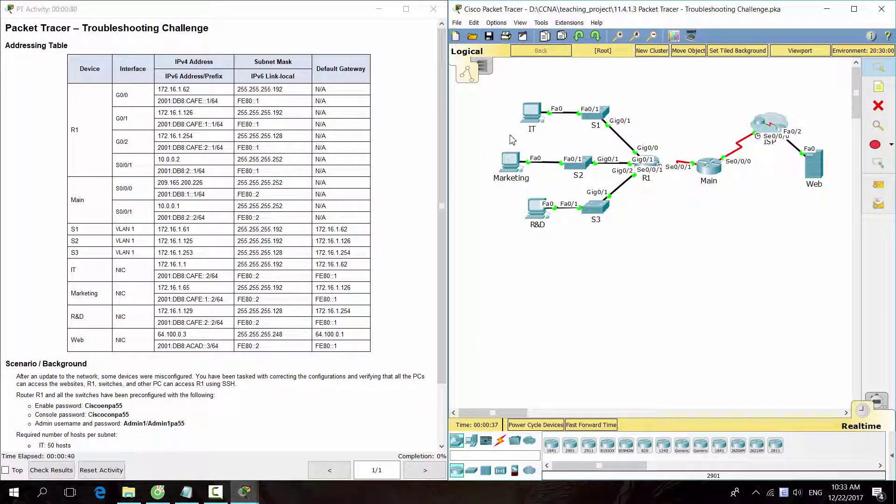
# - Replace the IT PC's wrong IP address 192.168.1.1 with 172.16.1.1 from the addressing table
pyautogui.click(533, 119)
pyautogui.moveTo(481, 103); pyautogui.dragTo(610, 86)
pyautogui.click(479, 103)
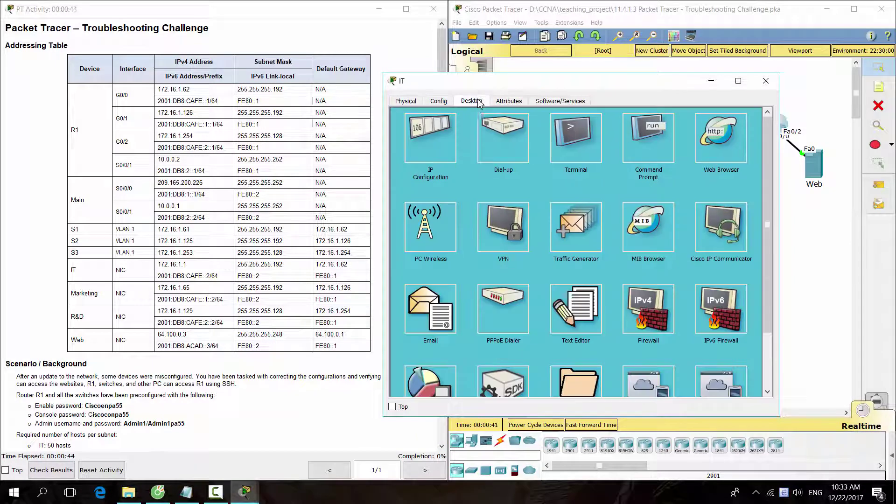
pyautogui.click(440, 149)
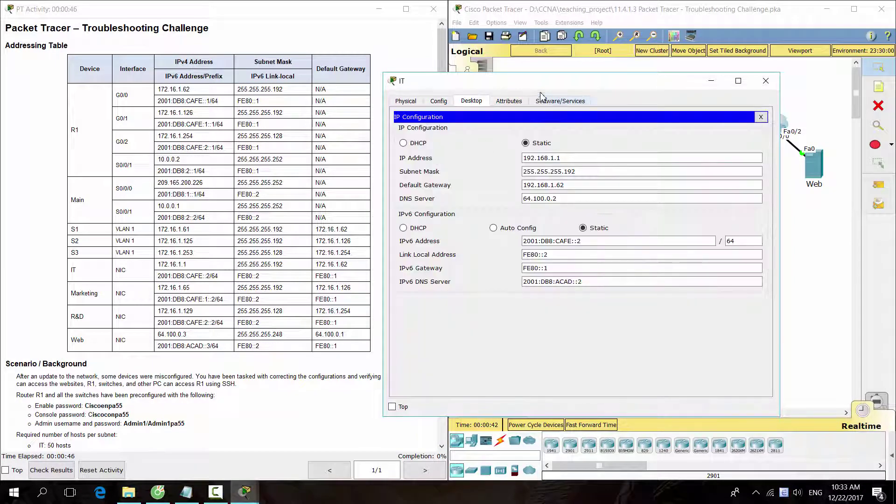
pyautogui.moveTo(541, 96); pyautogui.dragTo(547, 93)
pyautogui.click(564, 168)
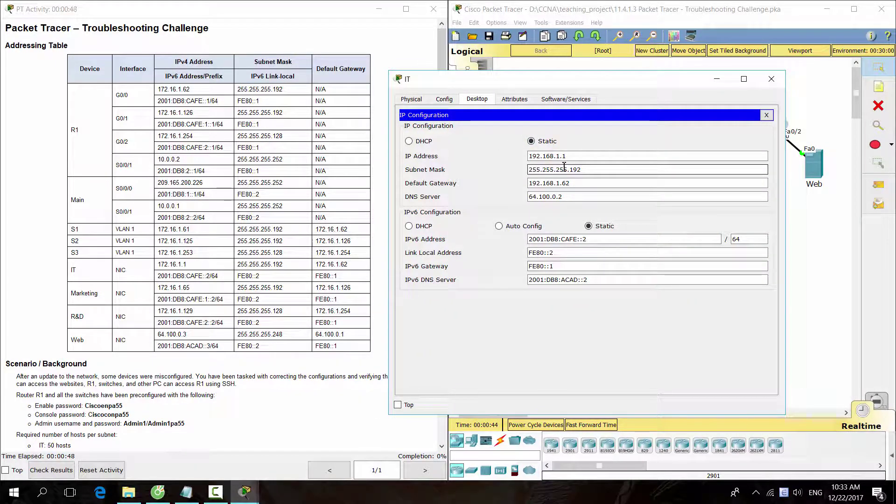
pyautogui.moveTo(567, 156); pyautogui.dragTo(511, 162)
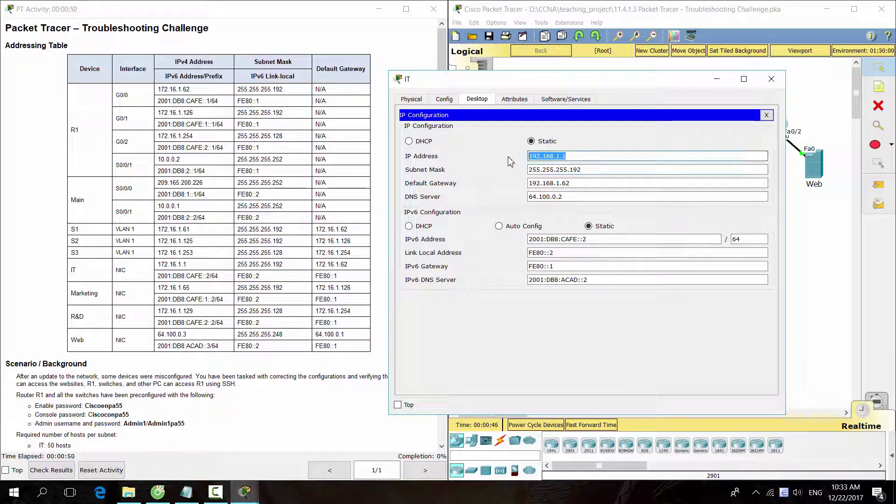
pyautogui.moveTo(204, 269); pyautogui.dragTo(164, 264)
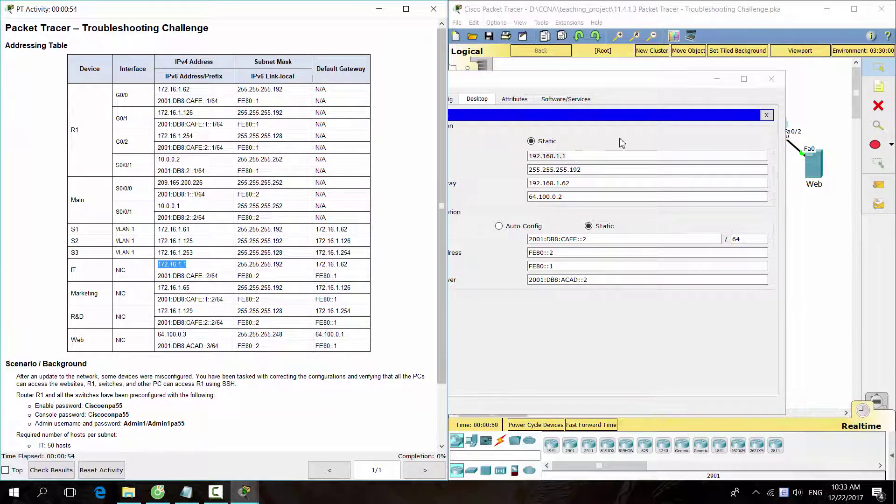
pyautogui.click(595, 155)
pyautogui.tripleClick(589, 155)
pyautogui.write('172')
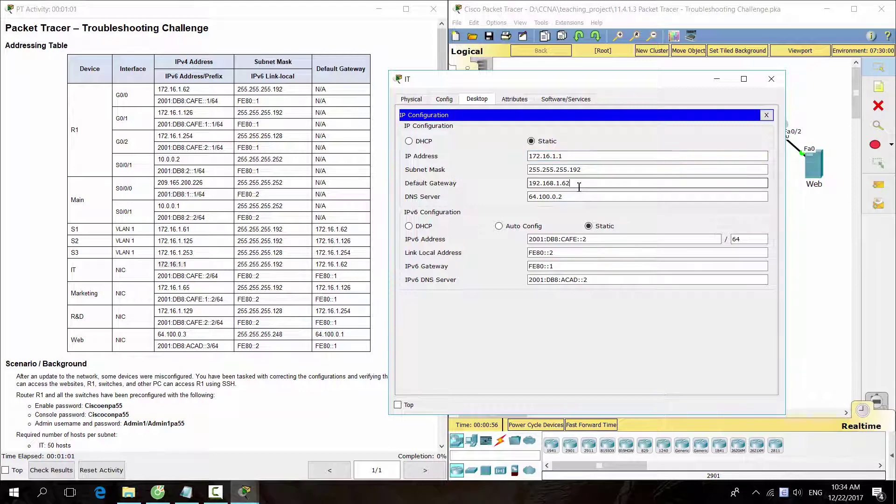
# - Change the IT PC's default gateway from 192.168.1.62 to 172.16.1.62
pyautogui.moveTo(570, 183); pyautogui.dragTo(528, 183)
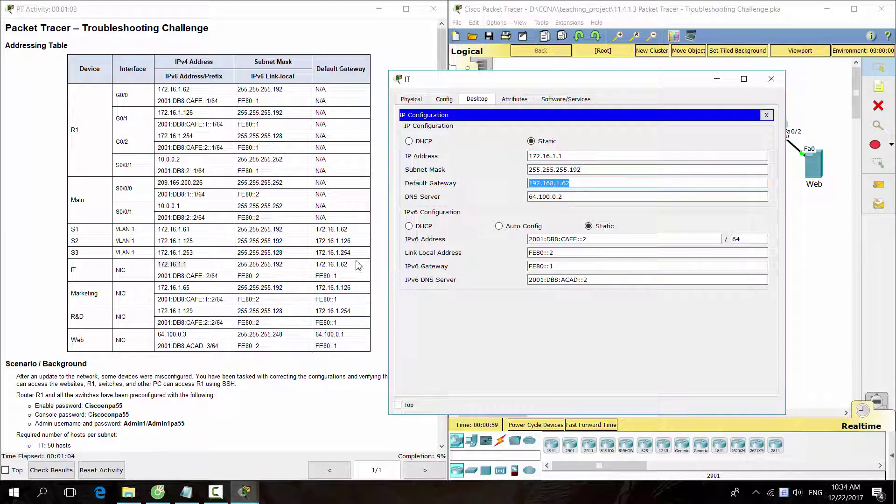
pyautogui.moveTo(358, 265); pyautogui.dragTo(317, 265)
pyautogui.click(524, 183)
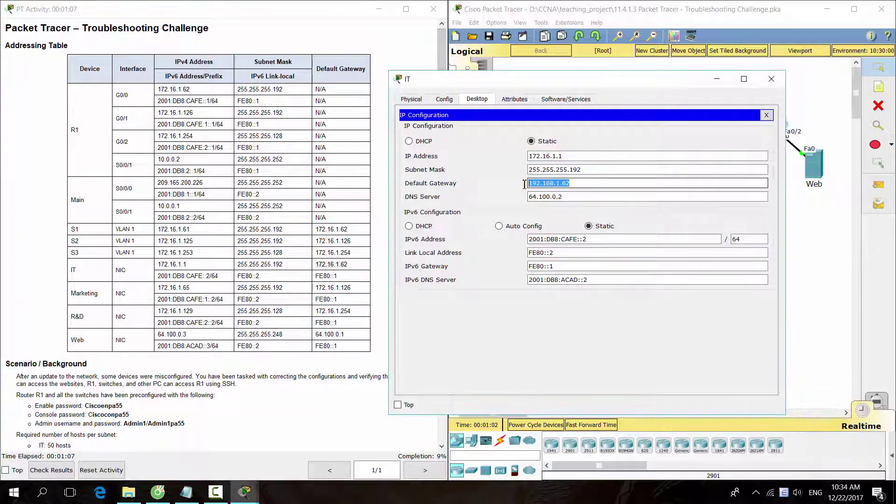
pyautogui.write('172')
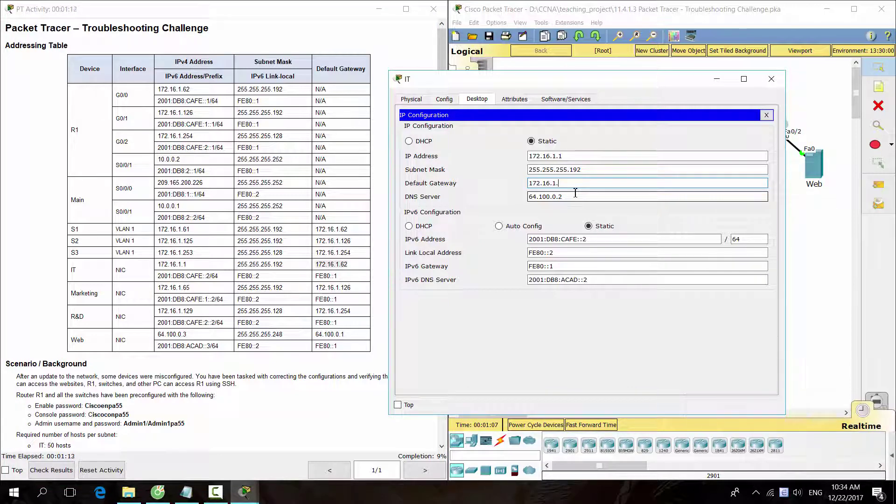
pyautogui.press('Return')
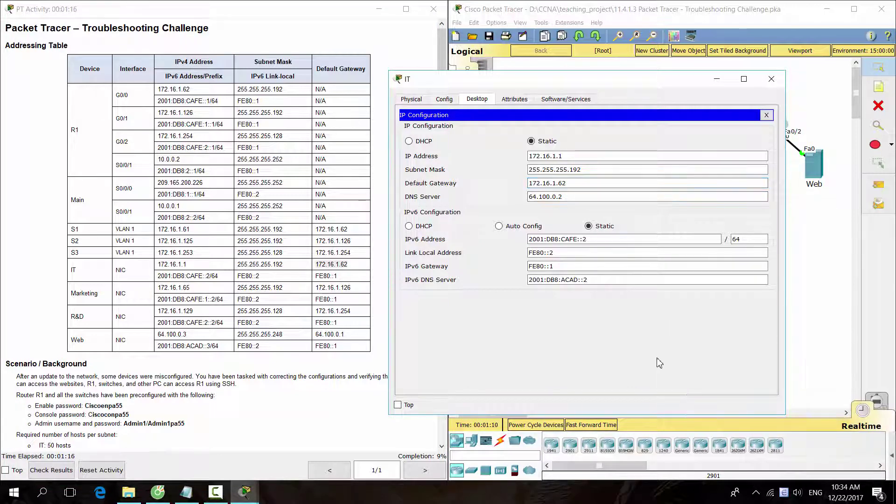
pyautogui.click(773, 81)
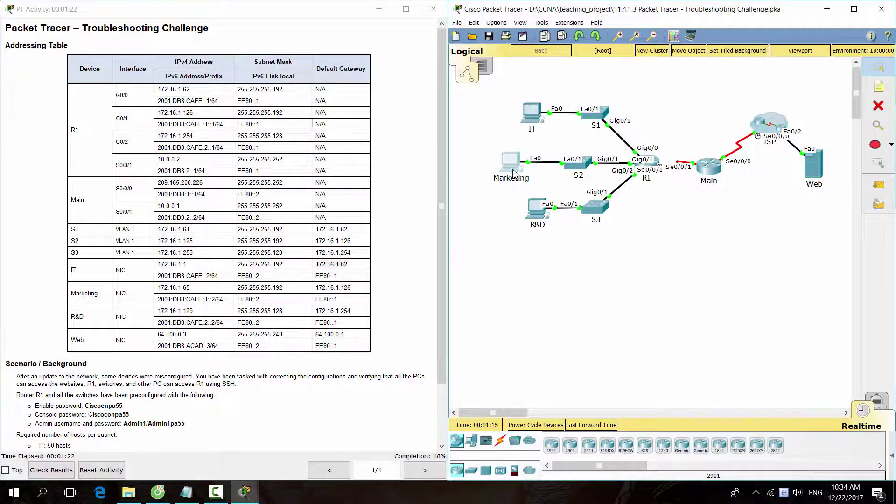
# - Check the Marketing PC's address 172.16.1.65 and subnet mask against the addressing table
pyautogui.click(513, 173)
pyautogui.click(476, 112)
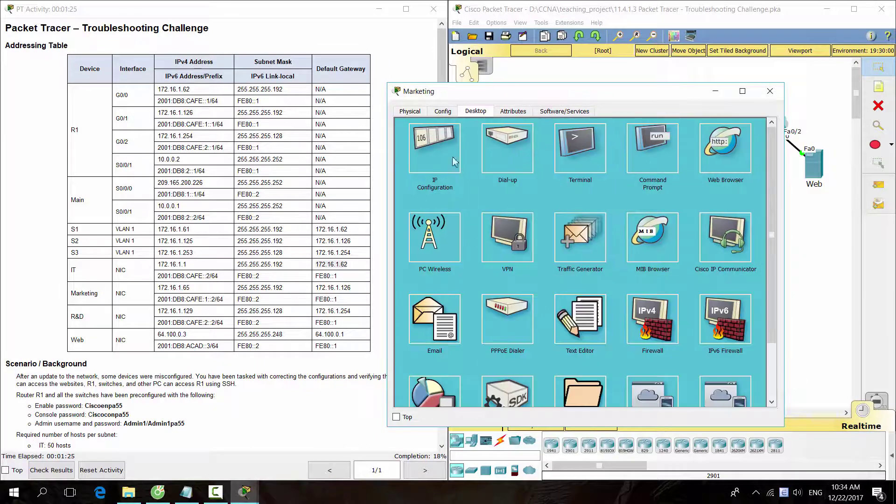
pyautogui.click(453, 161)
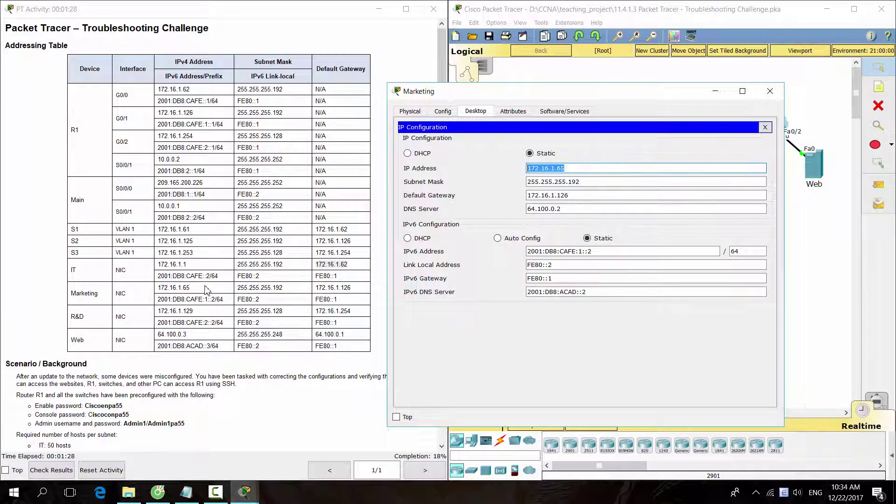
pyautogui.moveTo(207, 289); pyautogui.dragTo(285, 292)
pyautogui.click(528, 222)
pyautogui.press('Tab')
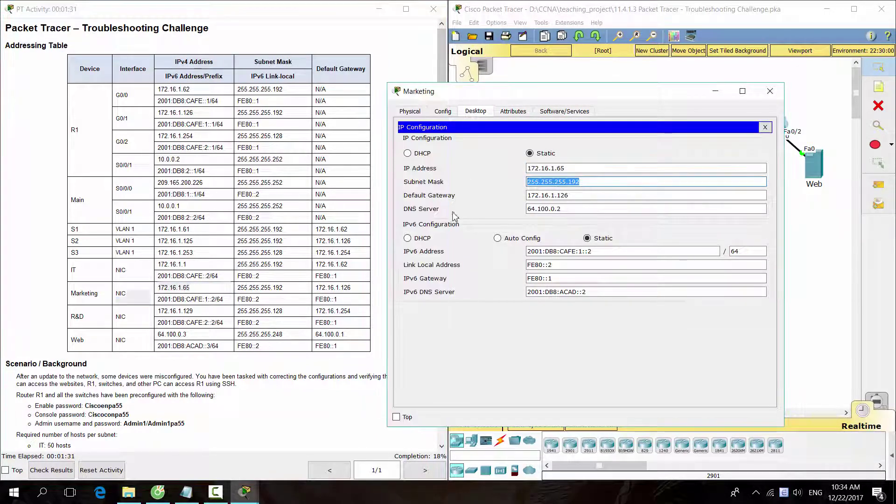
pyautogui.click(295, 291)
pyautogui.moveTo(299, 288); pyautogui.dragTo(239, 288)
pyautogui.hotkey('ctrl', 'c')
pyautogui.hotkey('alt', 'Tab')
pyautogui.hotkey('ctrl', 'v')
pyautogui.press('Tab')
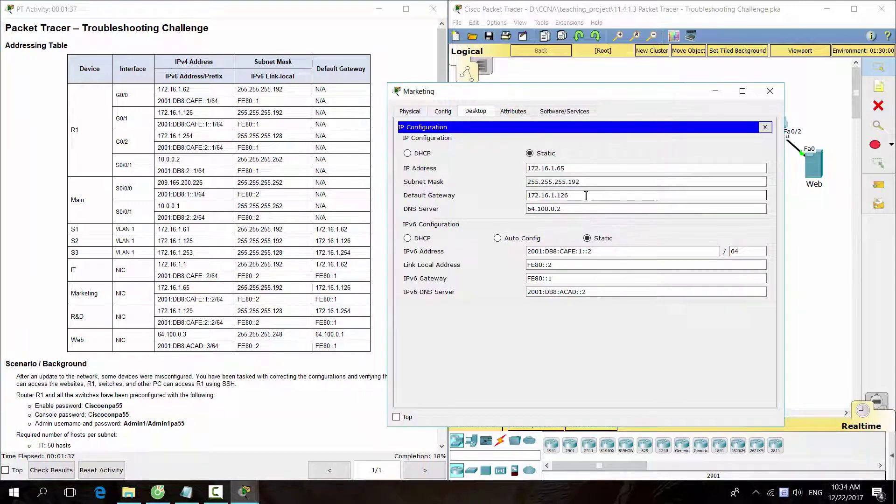
# - Verify the Marketing PC's default gateway 172.16.1.126 and IPv4 address match the table
pyautogui.click(362, 320)
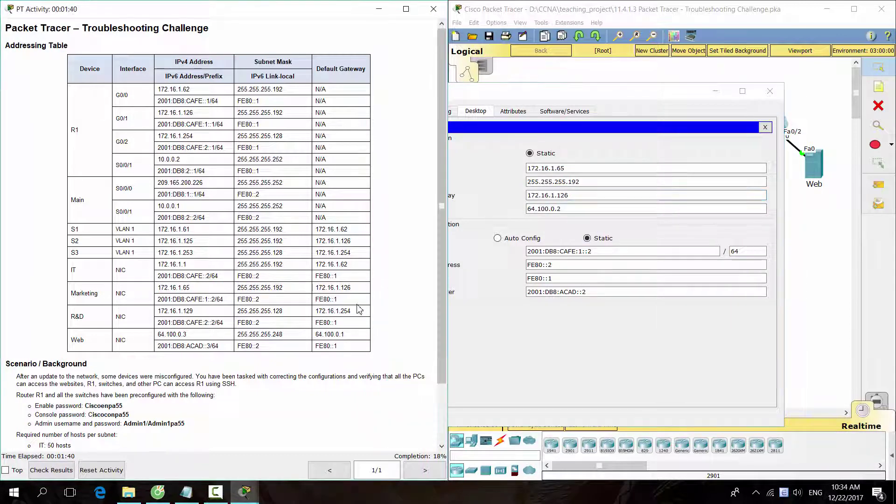
pyautogui.moveTo(366, 289)
pyautogui.mouseDown()
pyautogui.moveTo(308, 289)
pyautogui.moveTo(354, 290)
pyautogui.mouseUp()
pyautogui.hotkey('alt', 'Tab')
pyautogui.click(200, 294)
pyautogui.moveTo(191, 288); pyautogui.dragTo(161, 288)
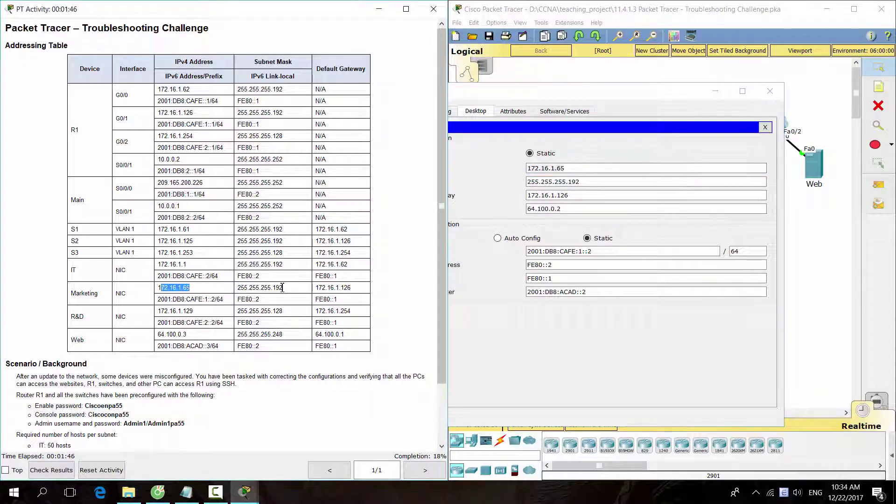
pyautogui.click(538, 340)
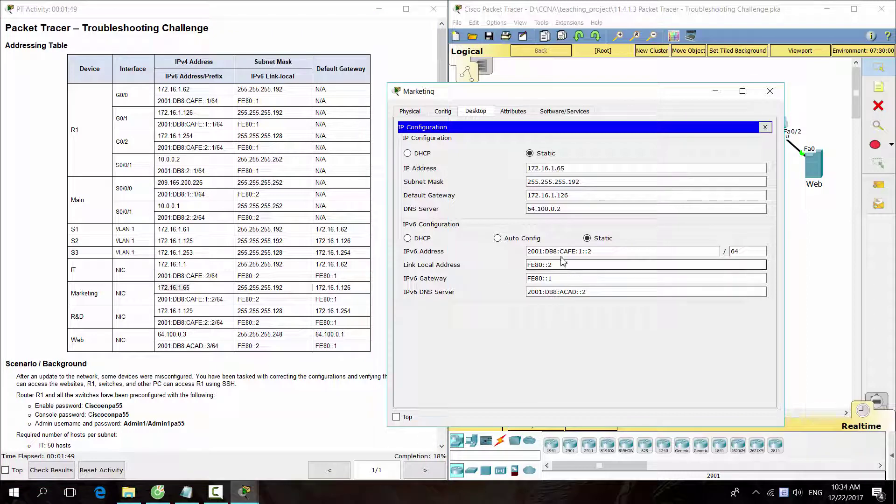
# - Confirm the Marketing IPv6 address 2001:DB8:CAFE:1::2/64 and link-local address match the table
pyautogui.moveTo(589, 251); pyautogui.dragTo(527, 250)
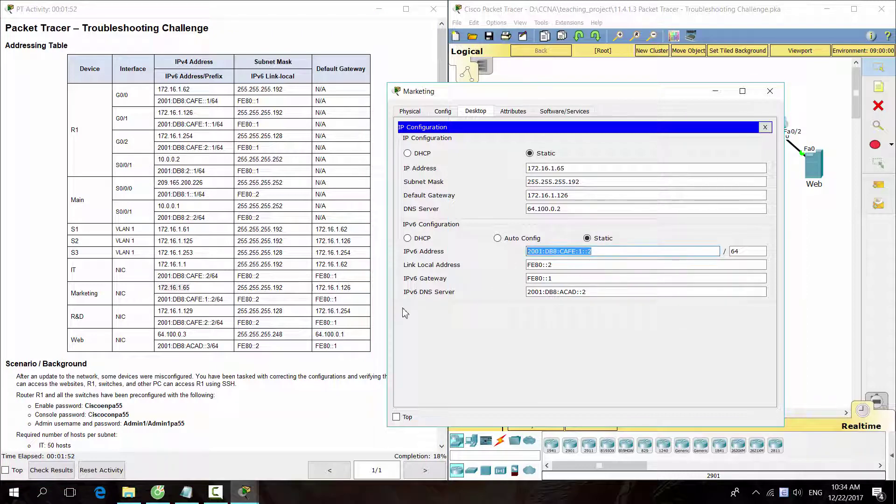
pyautogui.click(227, 303)
pyautogui.moveTo(226, 301); pyautogui.dragTo(170, 303)
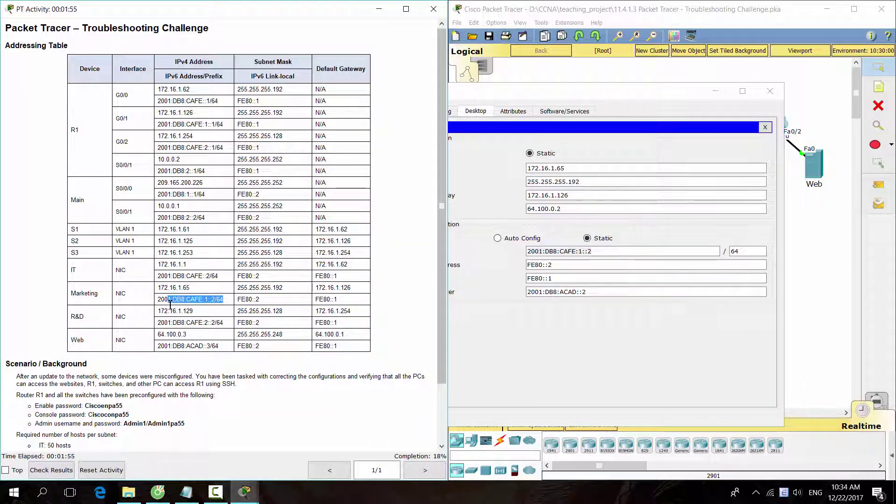
pyautogui.click(603, 265)
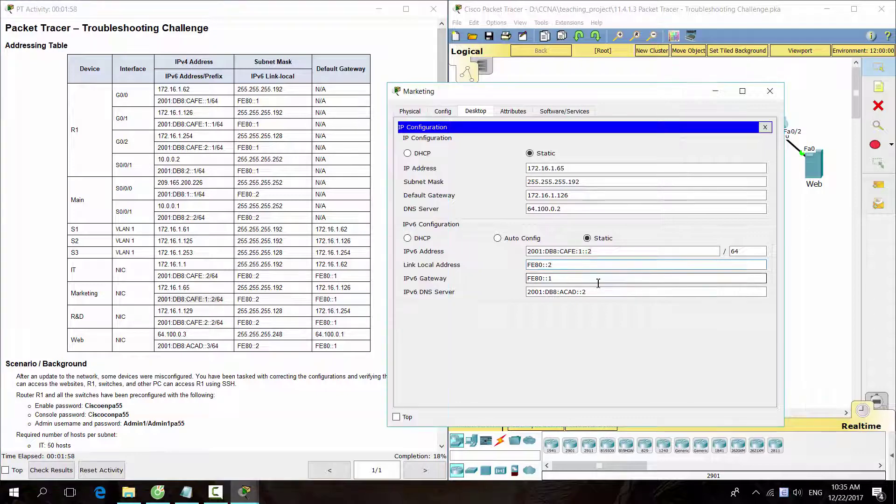
pyautogui.click(770, 91)
# - Check the R&D PC's IPv4 address, subnet mask and default gateway against the addressing table
pyautogui.click(539, 208)
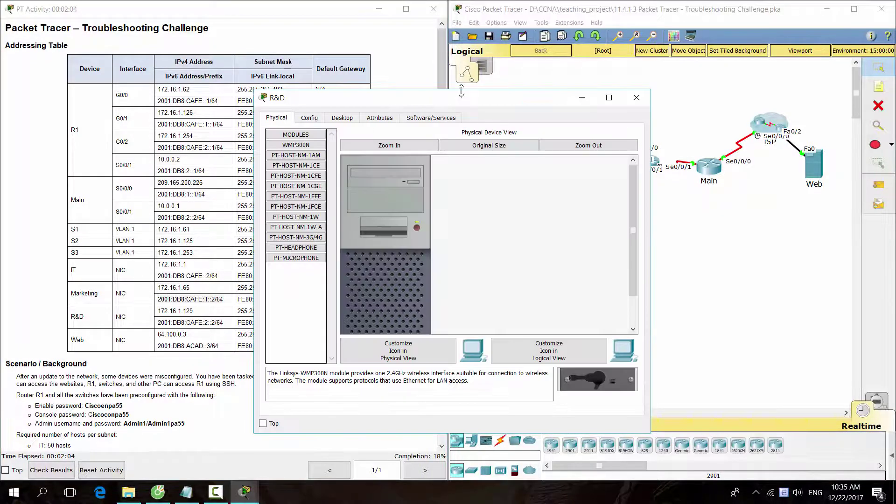
pyautogui.moveTo(461, 102); pyautogui.dragTo(583, 90)
pyautogui.click(463, 105)
pyautogui.click(422, 142)
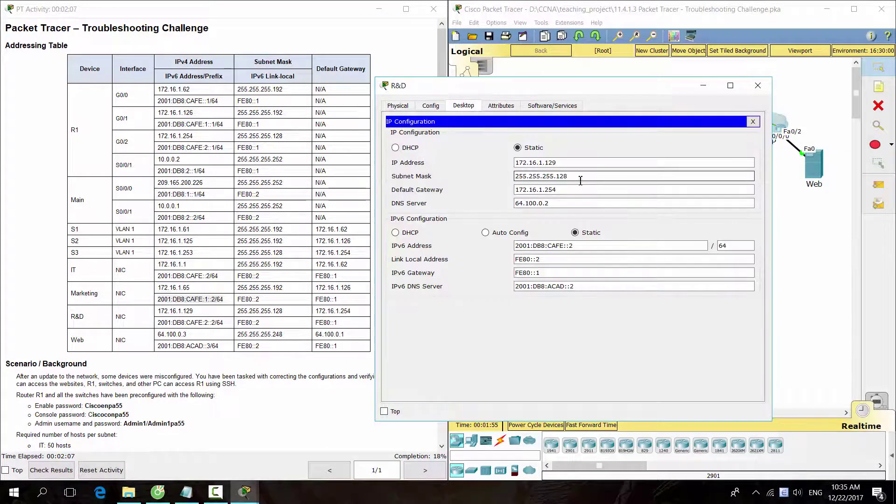
pyautogui.click(567, 162)
pyautogui.doubleClick(566, 162)
pyautogui.keyDown('shift'); pyautogui.click(193, 311); pyautogui.keyUp('shift')
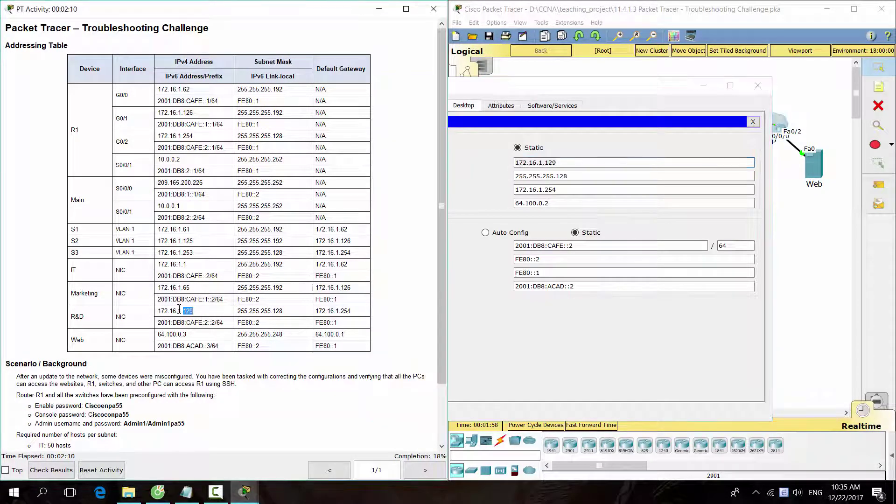
pyautogui.click(253, 314)
pyautogui.hotkey('alt', 'Tab')
pyautogui.press('Tab')
pyautogui.press('Tab')
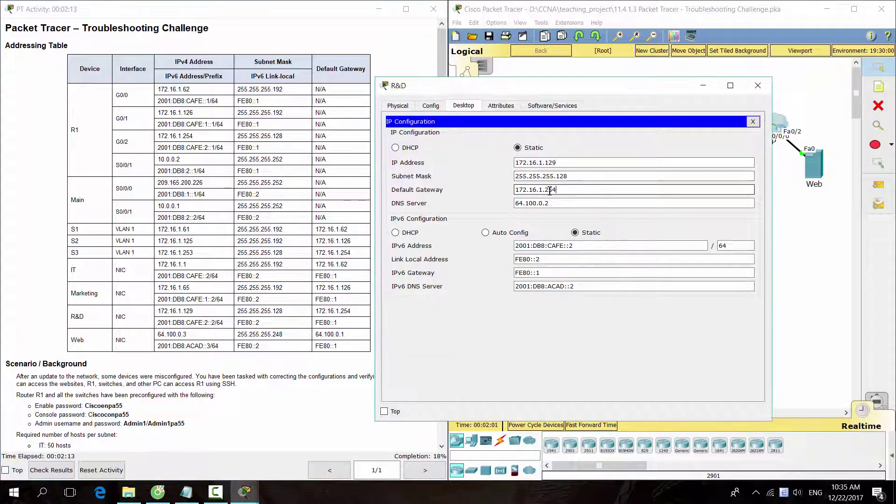
pyautogui.moveTo(353, 311); pyautogui.dragTo(315, 311)
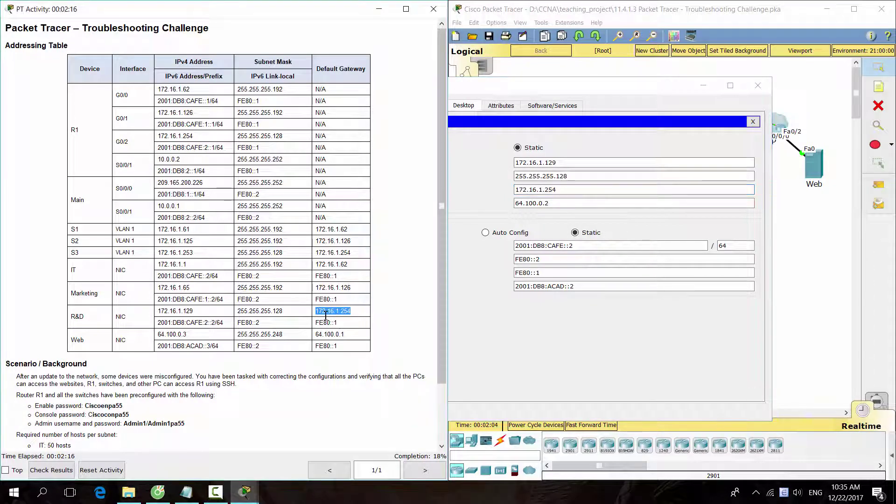
pyautogui.click(580, 352)
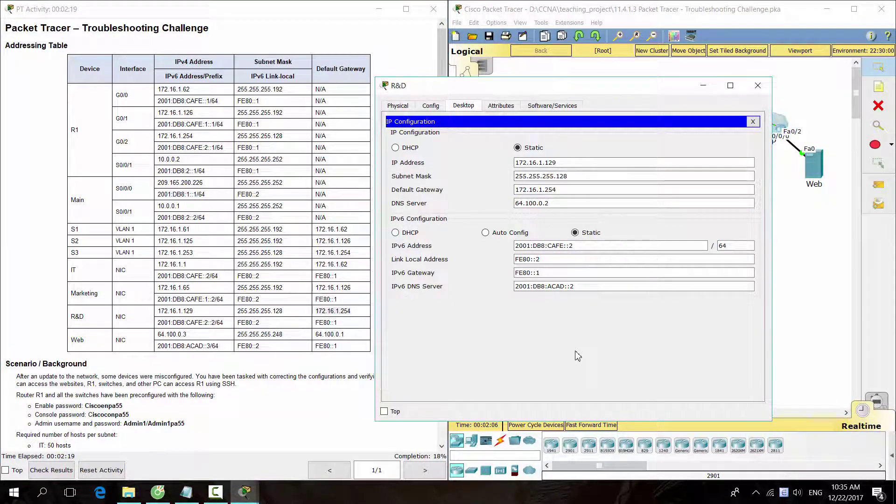
# - Correct the R&D PC's IPv6 address to 2001:DB8:CAFE:2::2 by inserting the missing 2
pyautogui.moveTo(595, 246); pyautogui.dragTo(492, 250)
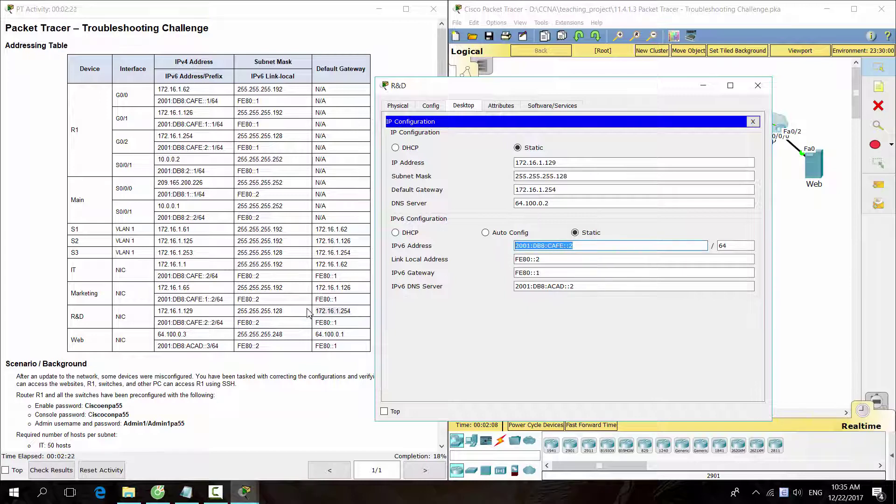
pyautogui.click(226, 329)
pyautogui.moveTo(225, 323); pyautogui.dragTo(159, 324)
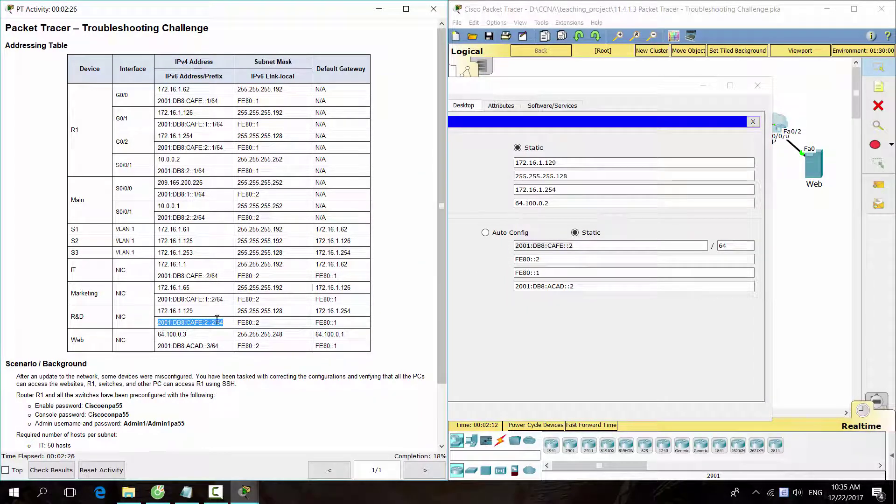
pyautogui.click(546, 246)
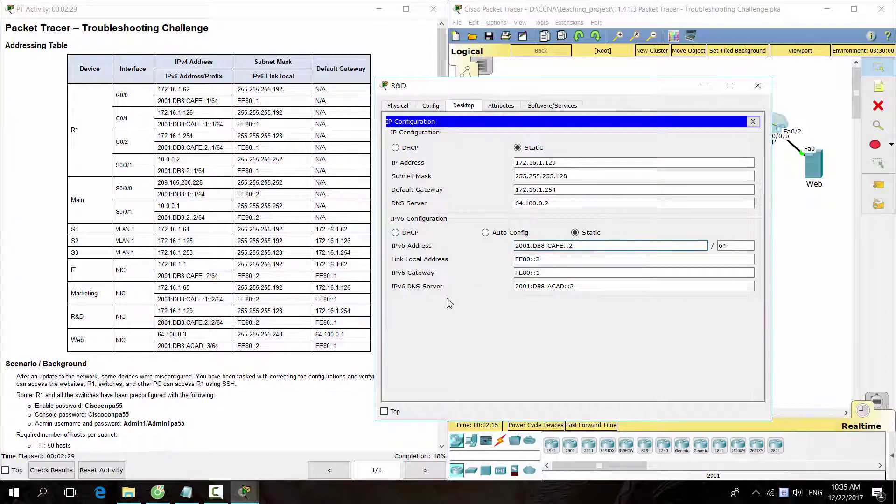
pyautogui.click(567, 246)
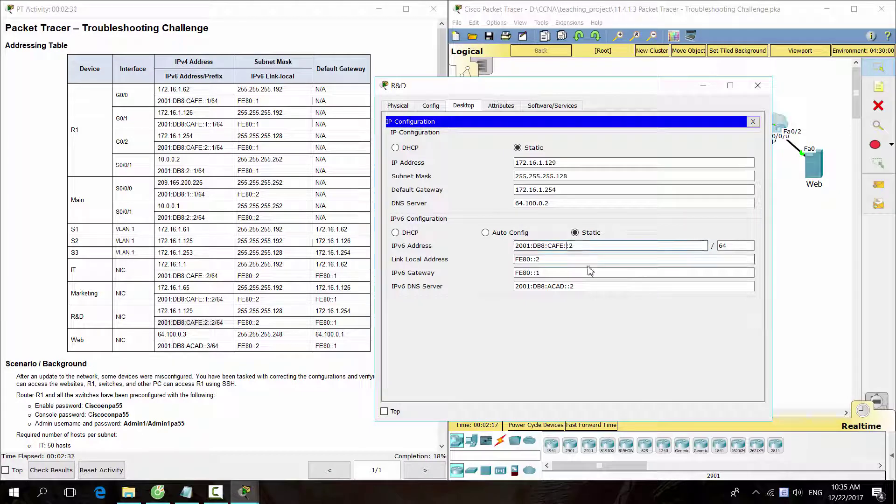
pyautogui.click(646, 290)
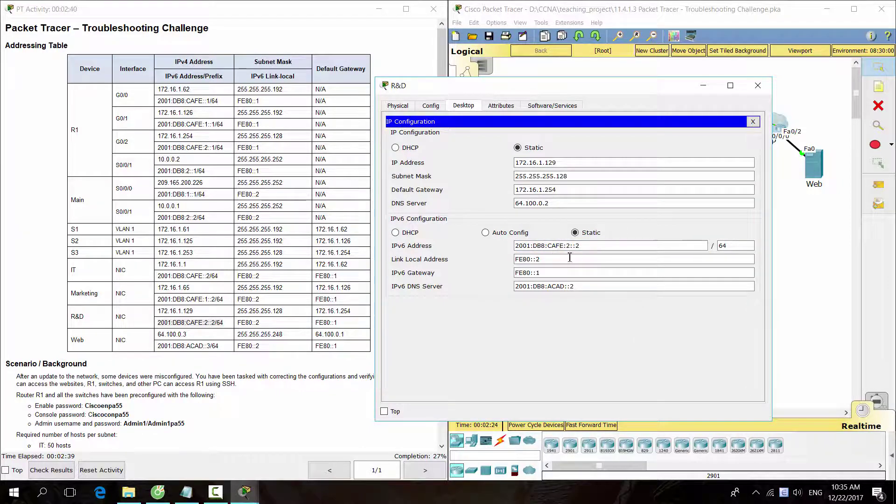
pyautogui.click(758, 86)
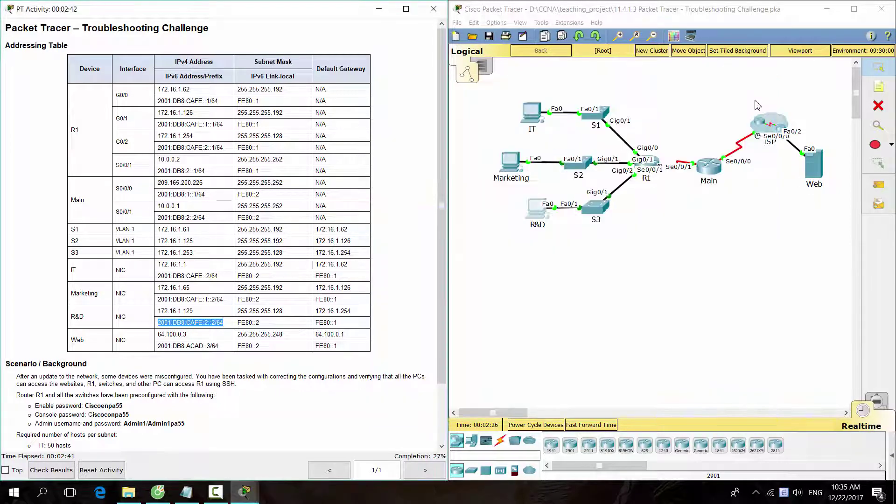
# - Start switch S1's CLI console session, reaching the User Access Verification password prompt
pyautogui.click(305, 402)
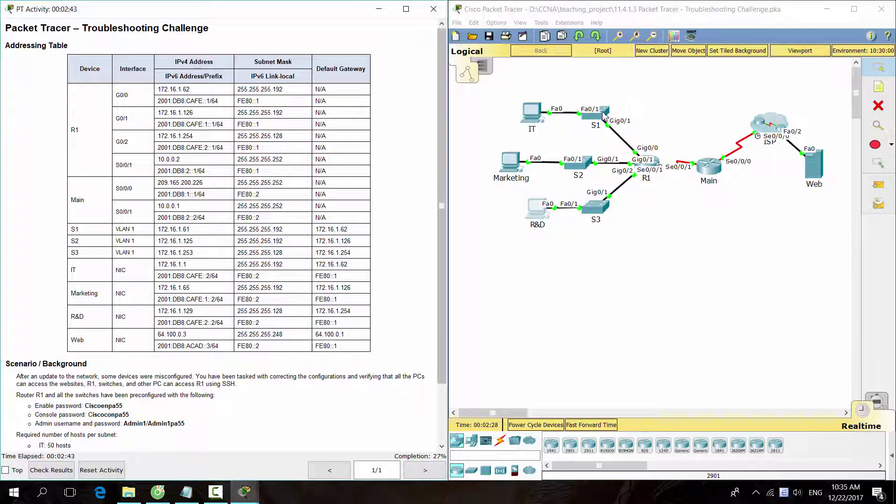
pyautogui.click(599, 114)
pyautogui.moveTo(414, 95); pyautogui.dragTo(509, 69)
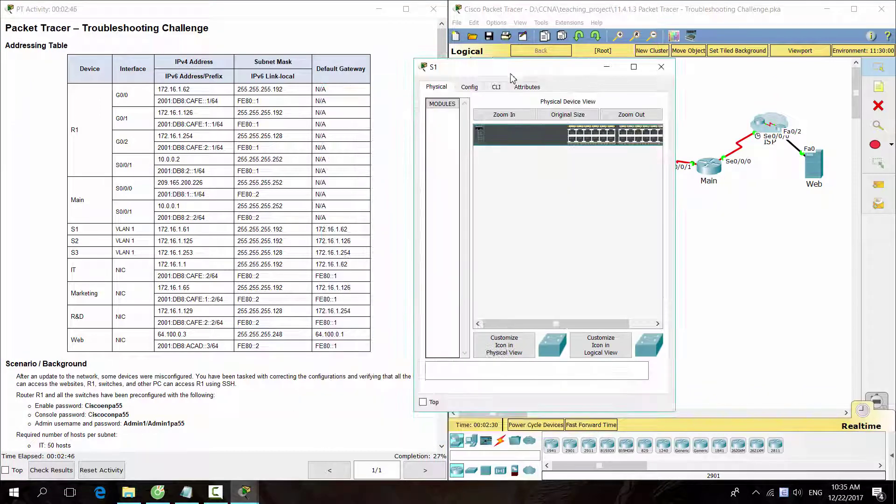
pyautogui.click(496, 87)
pyautogui.press('Return')
pyautogui.press('Return')
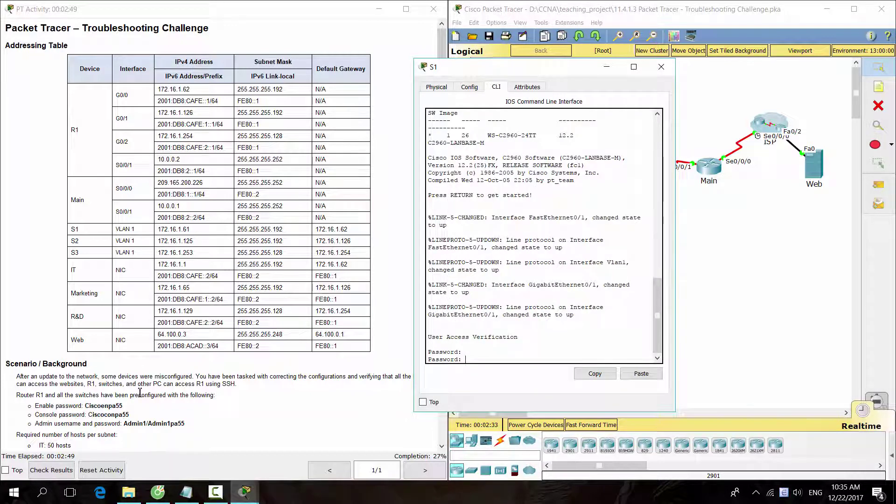
# - Log into S1 with the console password and enter privileged mode using the enable password
pyautogui.doubleClick(116, 415)
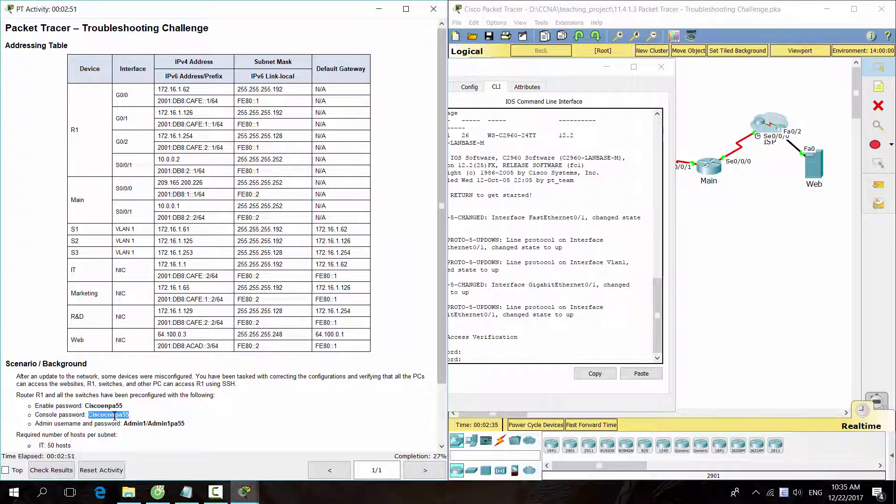
pyautogui.click(554, 369)
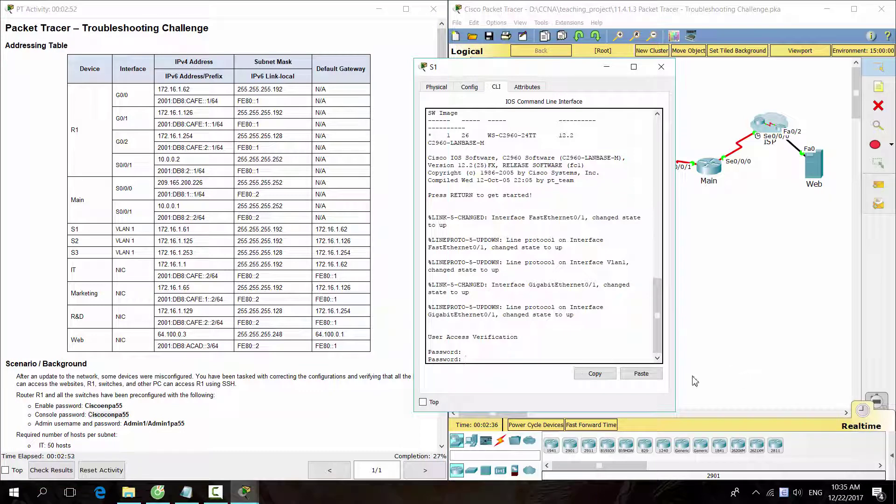
pyautogui.moveTo(555, 70); pyautogui.dragTo(600, 50)
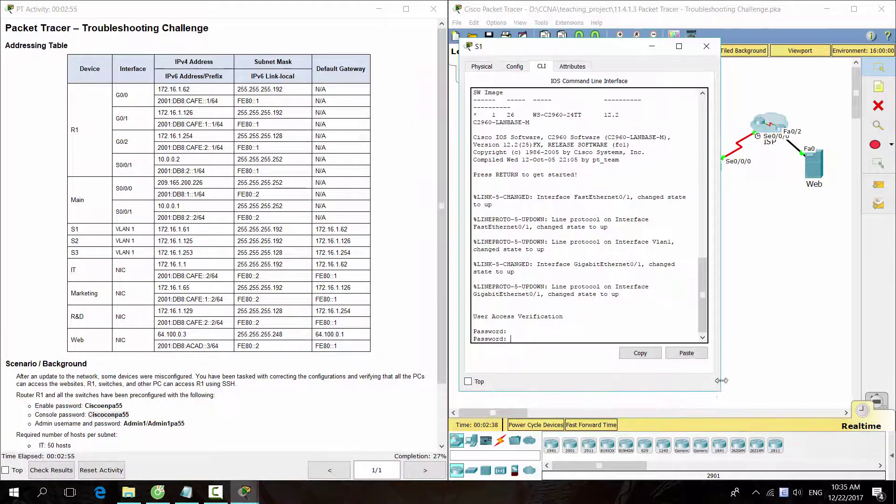
pyautogui.click(685, 353)
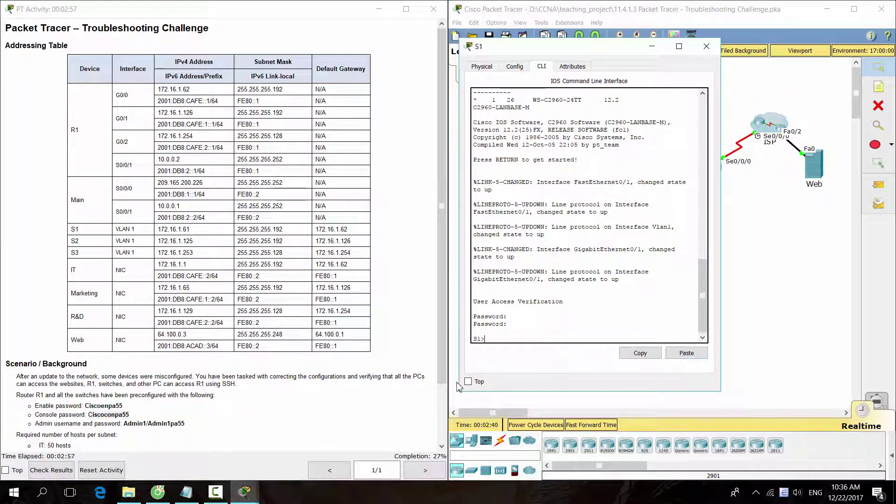
pyautogui.write('ena')
pyautogui.press('Tab')
pyautogui.press('Return')
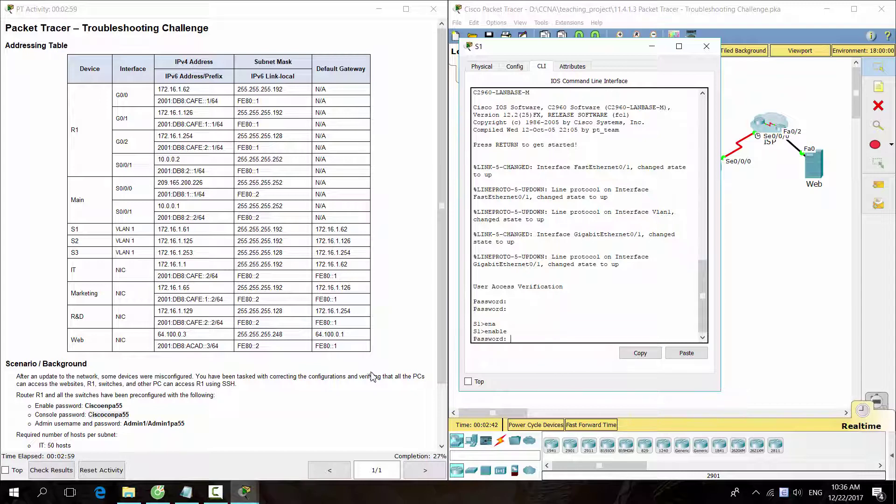
pyautogui.doubleClick(107, 406)
pyautogui.click(537, 339)
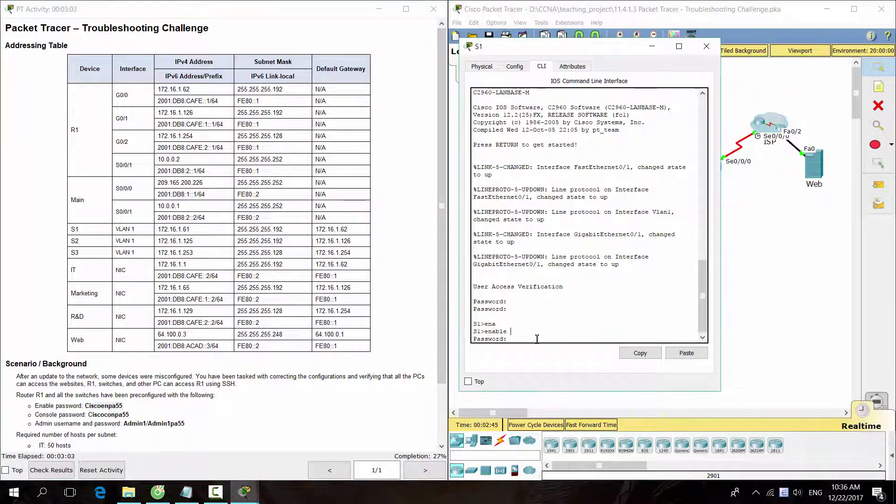
pyautogui.click(687, 353)
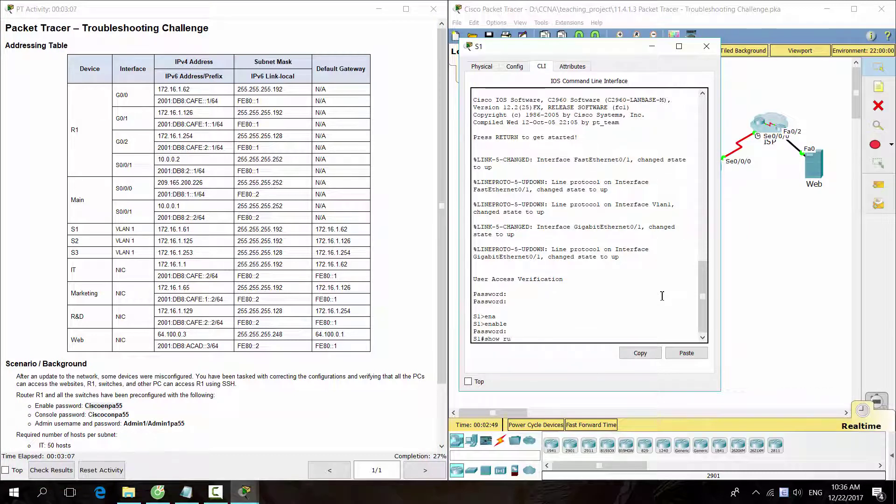
# - Page through S1's running configuration, confirm VLAN 1 172.16.1.61 matches the table, and close S1
pyautogui.press('Return')
pyautogui.press('space')
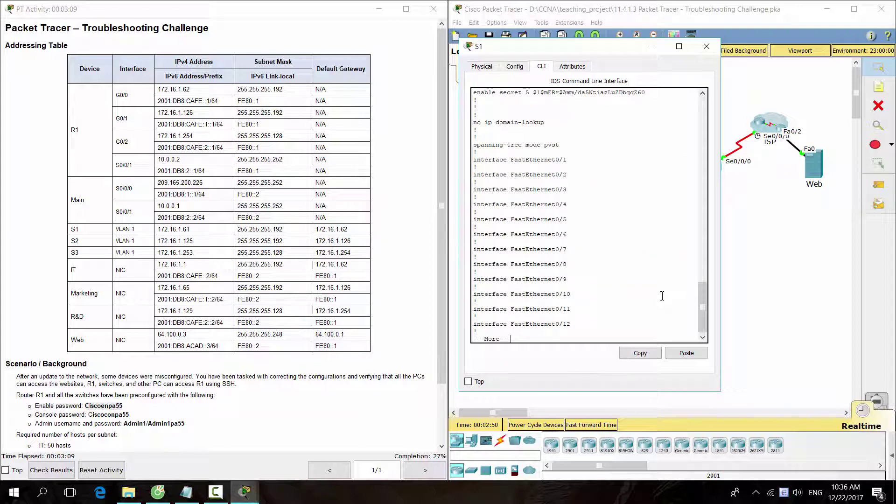
pyautogui.press('space')
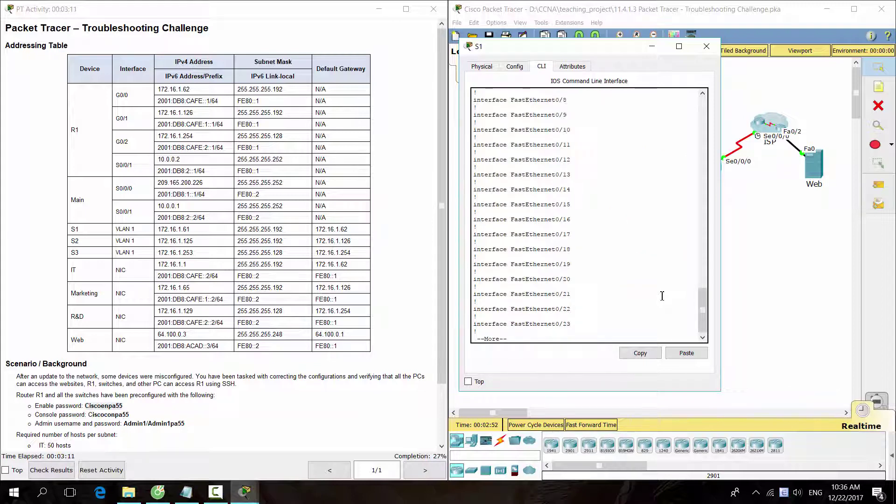
pyautogui.press('space')
pyautogui.press('space')
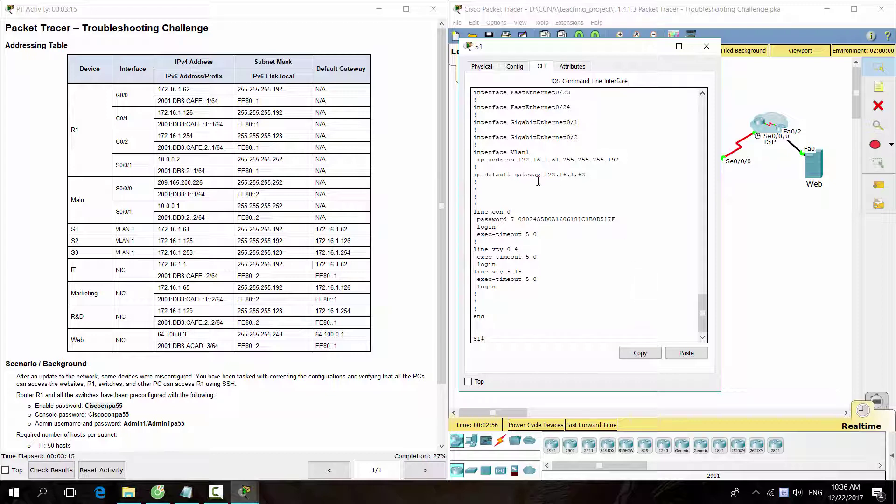
pyautogui.moveTo(524, 161); pyautogui.dragTo(556, 161)
pyautogui.moveTo(167, 229); pyautogui.dragTo(188, 229)
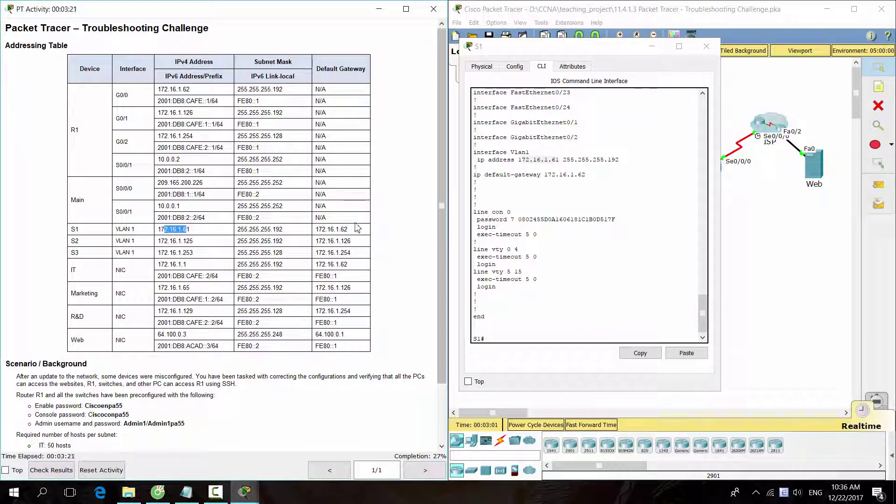
pyautogui.moveTo(578, 155); pyautogui.dragTo(578, 175)
pyautogui.click(602, 165)
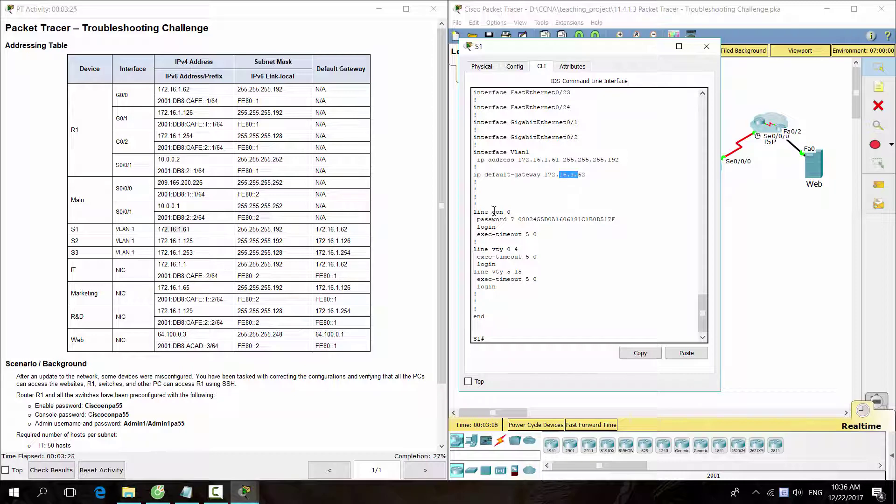
pyautogui.click(706, 46)
# - Open S2's command line and log in with the console password
pyautogui.click(588, 169)
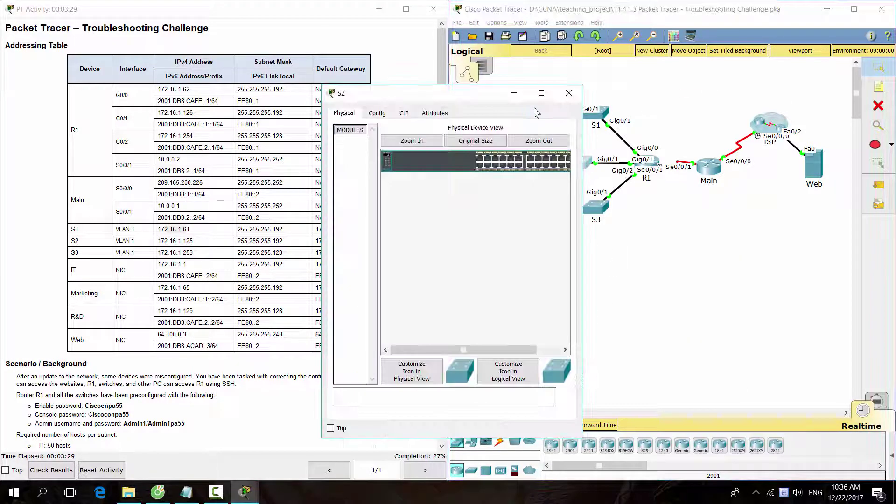
pyautogui.moveTo(487, 99); pyautogui.dragTo(622, 74)
pyautogui.click(539, 87)
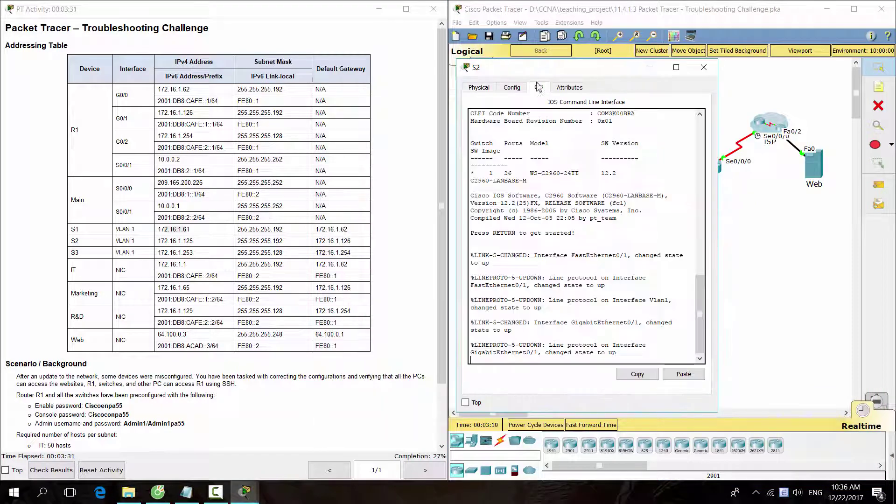
pyautogui.press('Return')
pyautogui.press('Return')
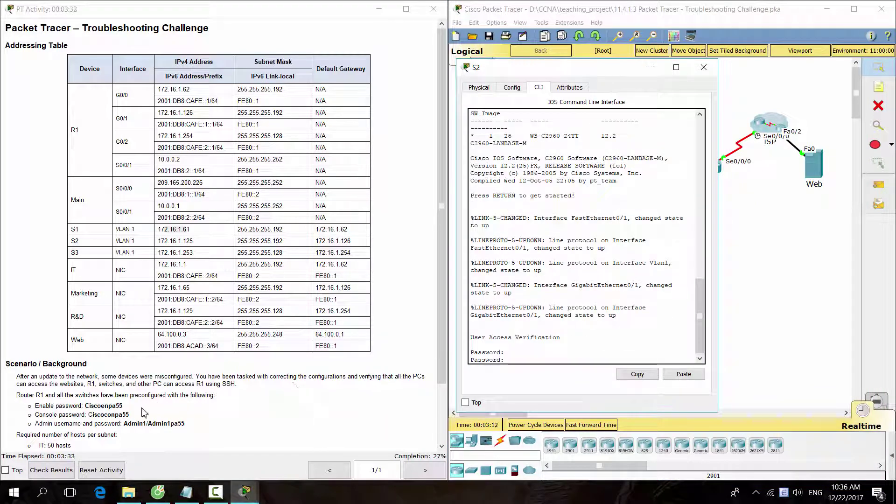
pyautogui.click(140, 413)
pyautogui.doubleClick(126, 415)
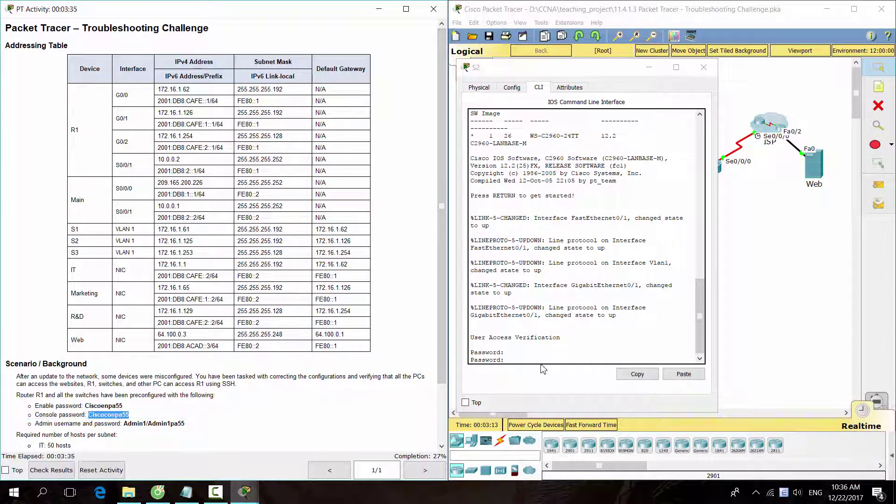
pyautogui.click(644, 350)
pyautogui.hotkey('ctrl', 'v')
pyautogui.press('Return')
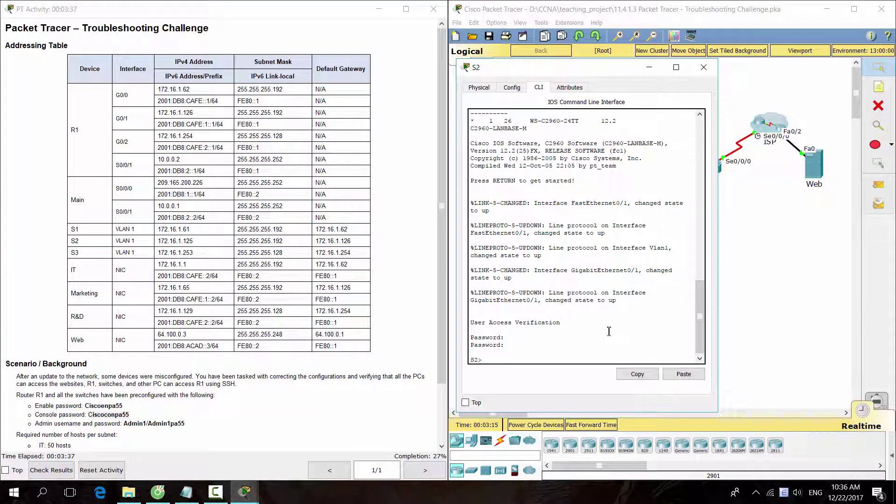
# - Enter privileged mode on S2 with enable and the enable password
pyautogui.write('ena')
pyautogui.press('Tab')
pyautogui.press('Return')
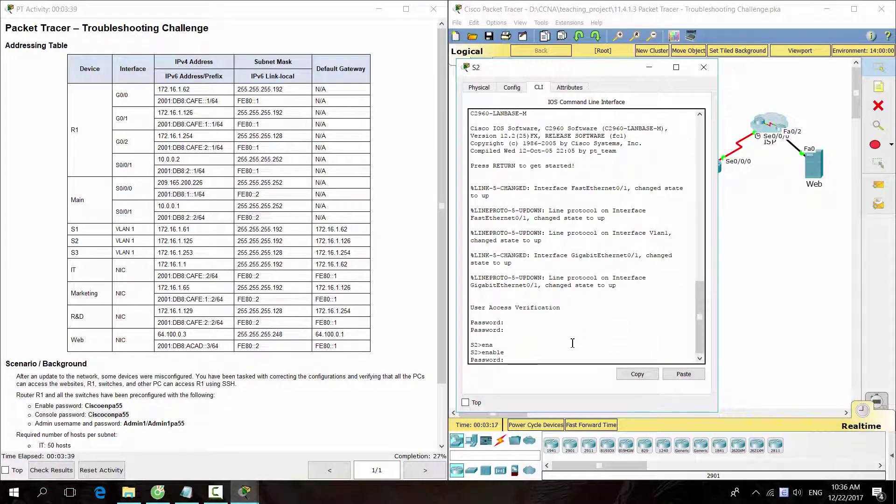
pyautogui.doubleClick(115, 404)
pyautogui.click(533, 357)
pyautogui.click(684, 374)
pyautogui.press('Return')
# - Display S2's running configuration with show run and page to the end
pyautogui.write('show run')
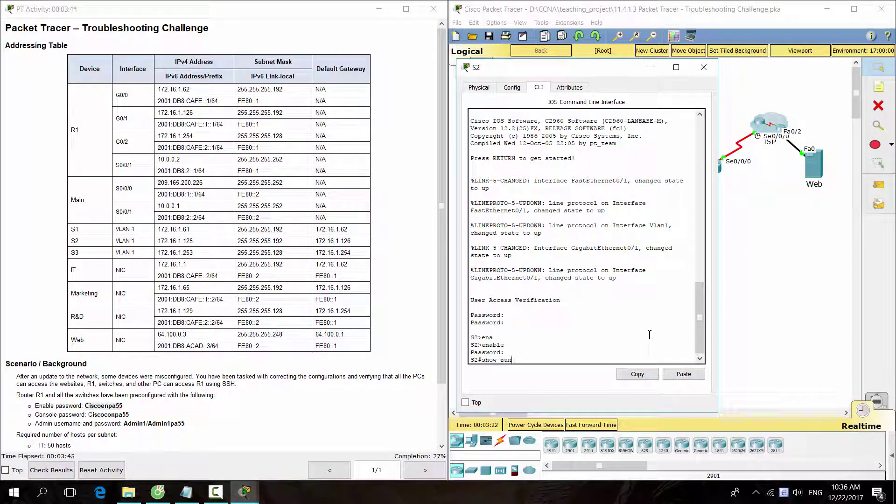
pyautogui.press('Tab')
pyautogui.press('Return')
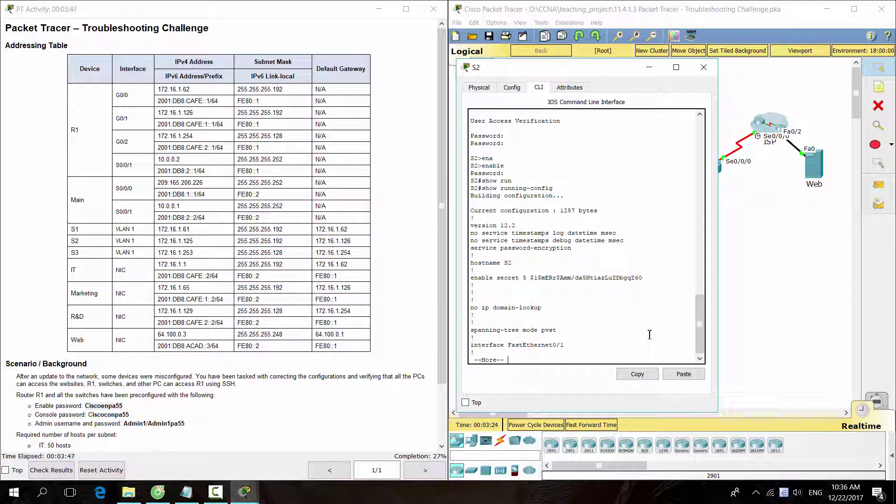
pyautogui.press('space')
pyautogui.press('space')
pyautogui.press('space')
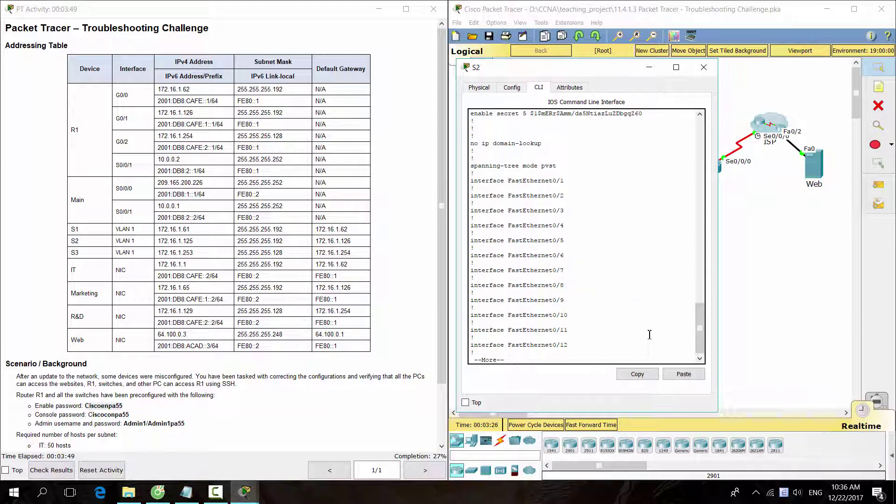
pyautogui.press('space')
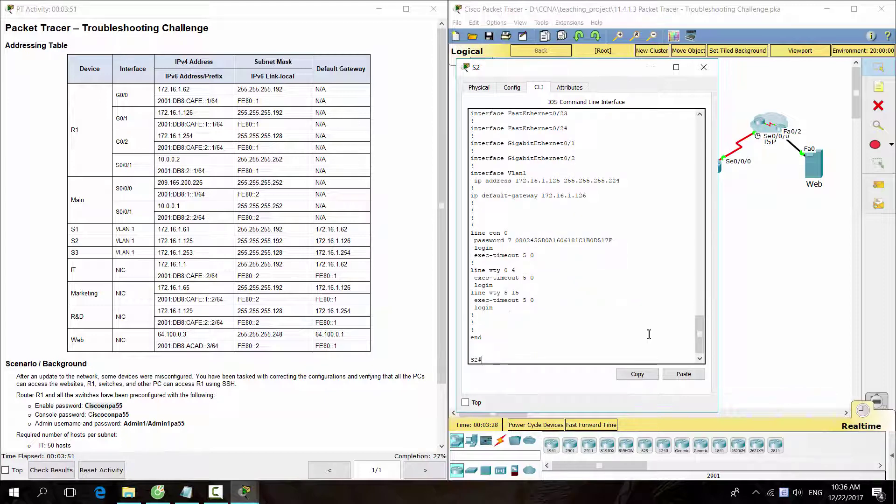
# - Compare S2's VLAN 1 mask 255.255.255.224 and gateway against the table's 255.255.255.192
pyautogui.moveTo(521, 182); pyautogui.dragTo(557, 182)
pyautogui.moveTo(170, 242); pyautogui.dragTo(192, 242)
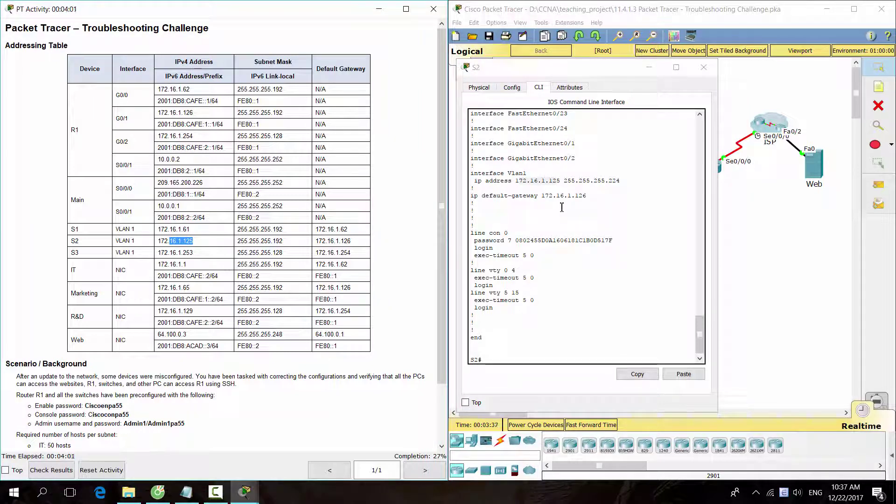
pyautogui.click(580, 195)
pyautogui.moveTo(576, 183); pyautogui.dragTo(624, 180)
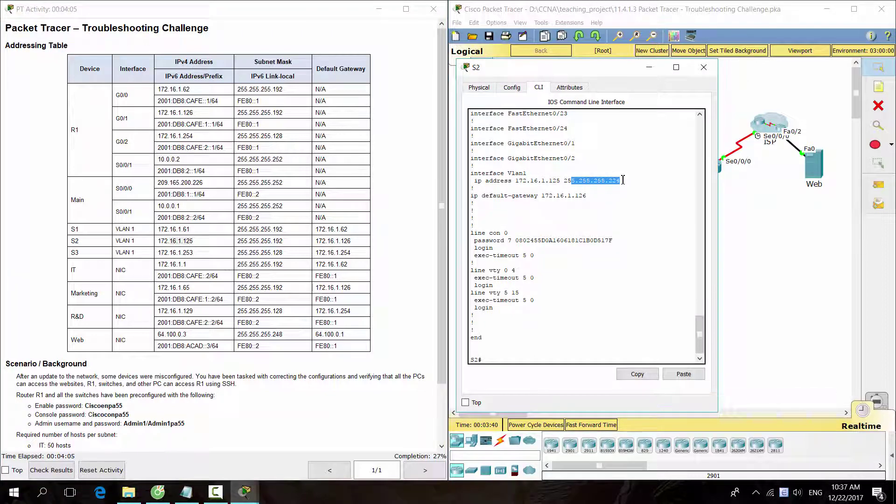
pyautogui.moveTo(249, 241); pyautogui.dragTo(283, 241)
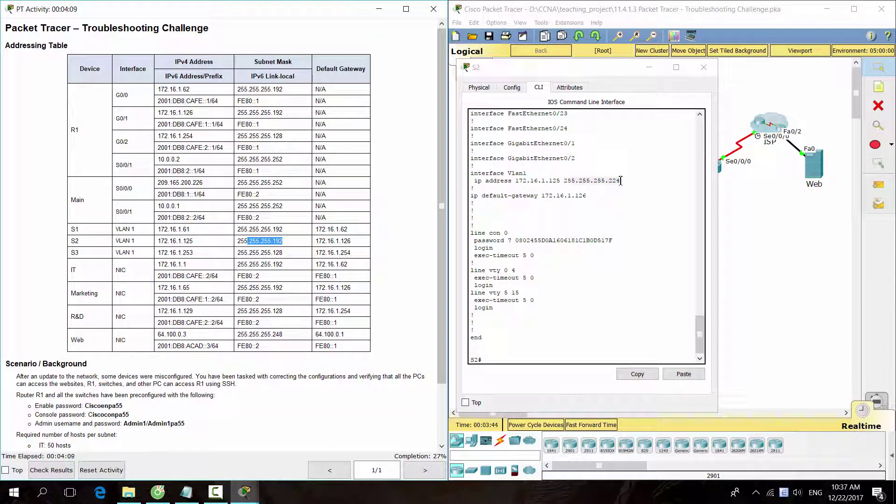
pyautogui.doubleClick(555, 195)
pyautogui.moveTo(331, 240); pyautogui.dragTo(358, 249)
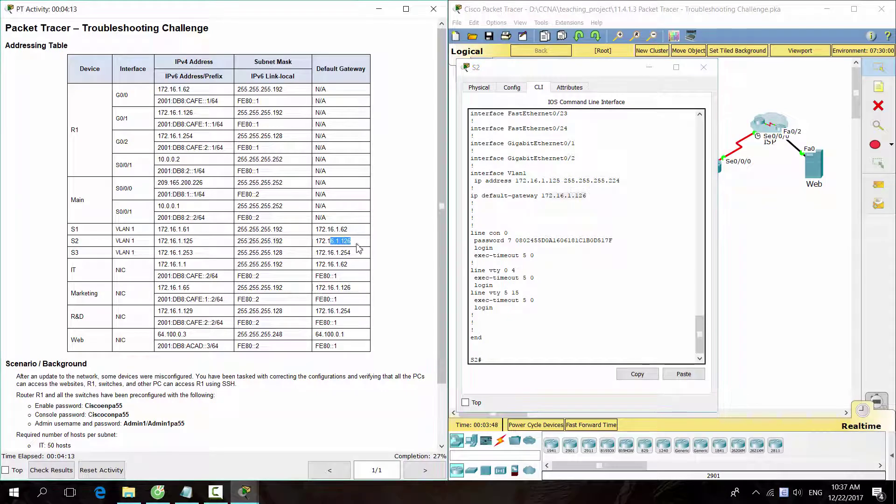
pyautogui.click(518, 361)
# - Enter global configuration and the interface vlan 1 configuration on S2
pyautogui.write('conf')
pyautogui.press('Tab')
pyautogui.write('t')
pyautogui.press('Tab')
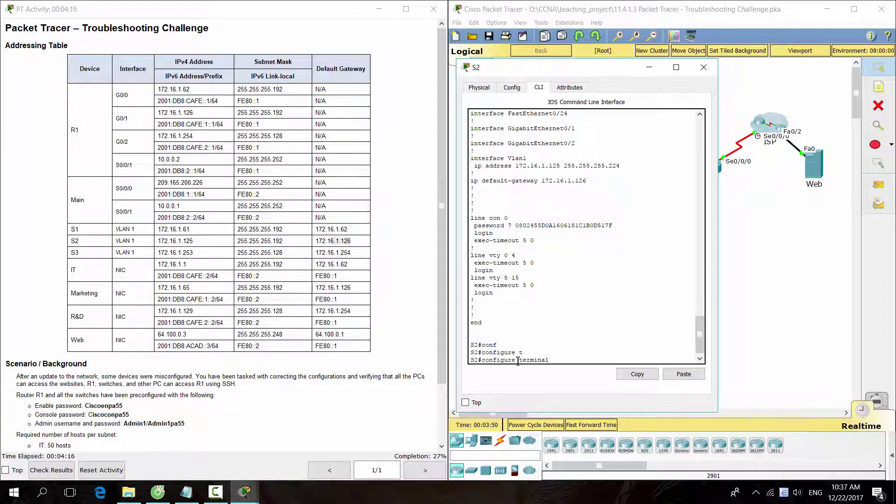
pyautogui.press('Return')
pyautogui.write('interface')
pyautogui.press('Tab')
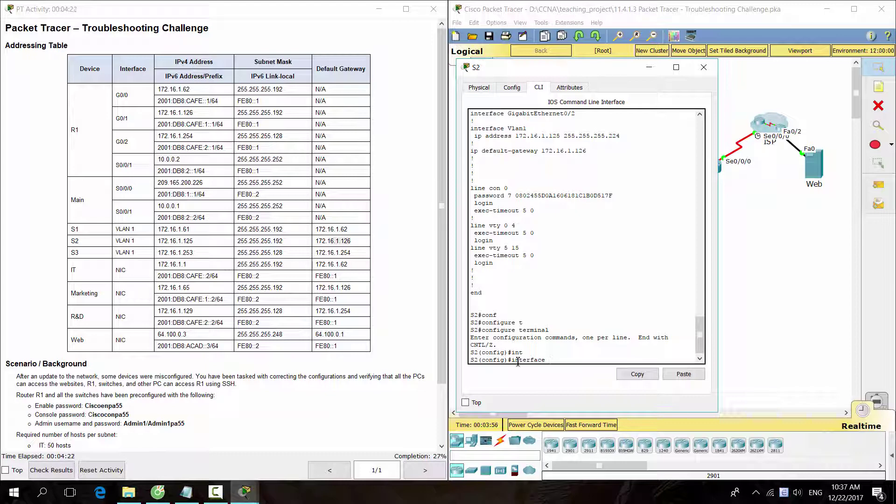
pyautogui.write('vla')
pyautogui.press('Tab')
pyautogui.write('1')
pyautogui.press('Return')
# - Set VLAN 1 to 172.16.1.125 255.255.255.192 and close S2's window
pyautogui.write('ip ad')
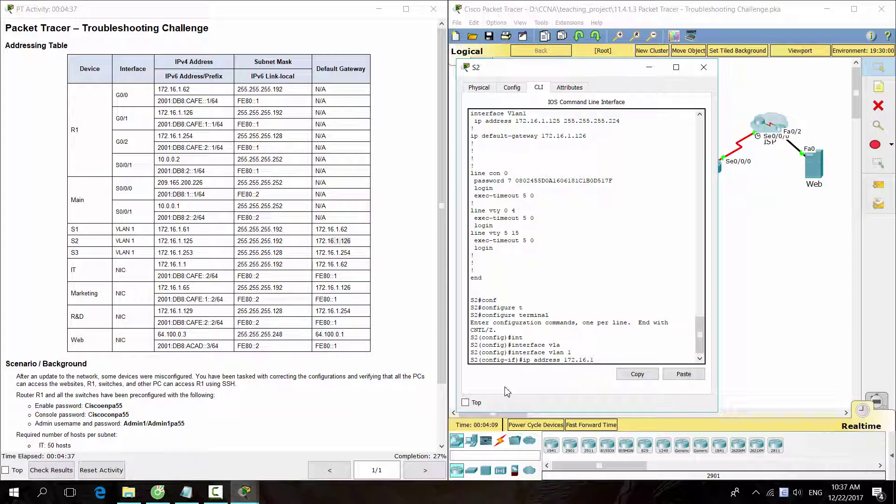
pyautogui.write('5.255.255.192')
pyautogui.press('Return')
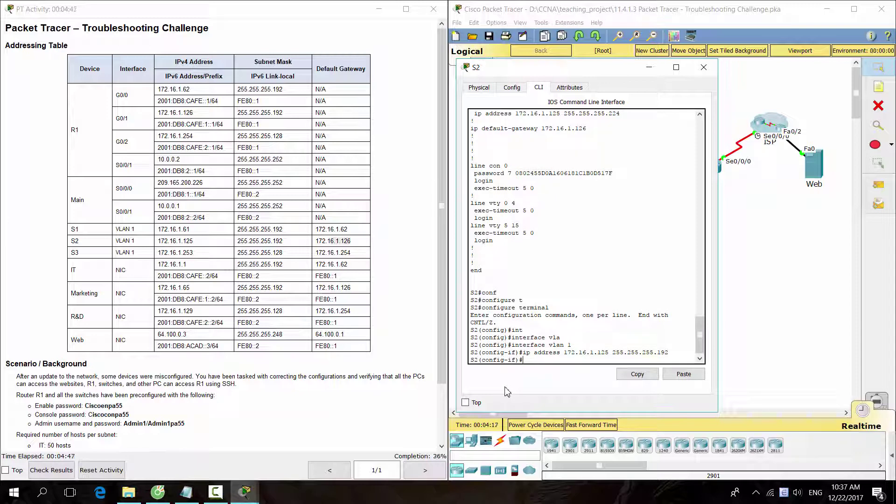
pyautogui.click(703, 68)
# - Open S3's command line and log in with the console password
pyautogui.click(598, 205)
pyautogui.moveTo(468, 101); pyautogui.dragTo(660, 80)
pyautogui.click(602, 93)
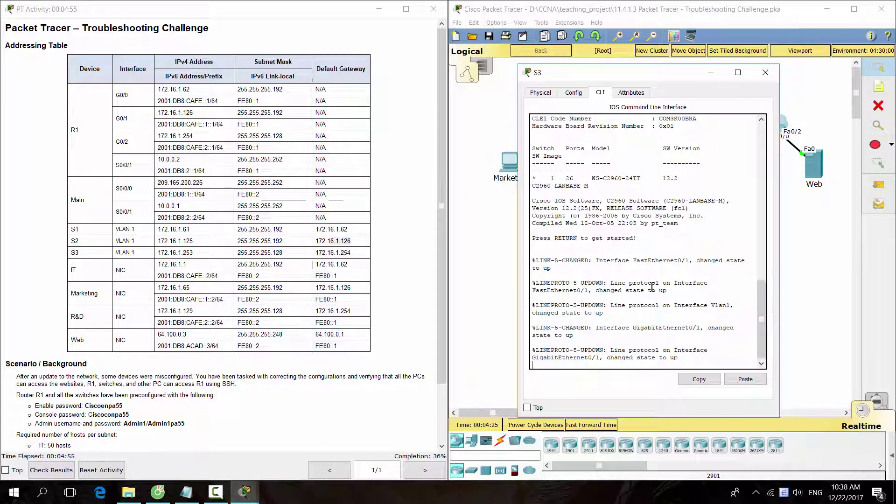
pyautogui.press('Return')
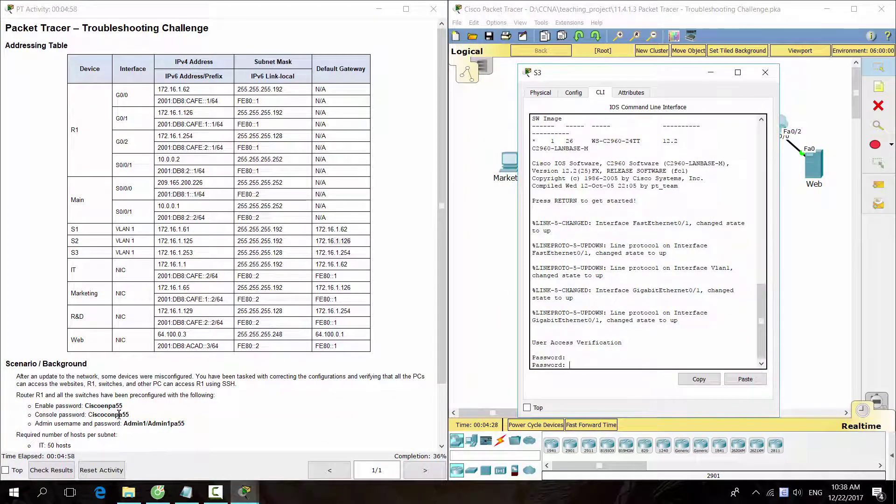
pyautogui.doubleClick(119, 414)
pyautogui.click(612, 368)
pyautogui.click(745, 379)
pyautogui.press('Return')
# - Enter privileged mode on S3 with enable and the enable password
pyautogui.write('ena')
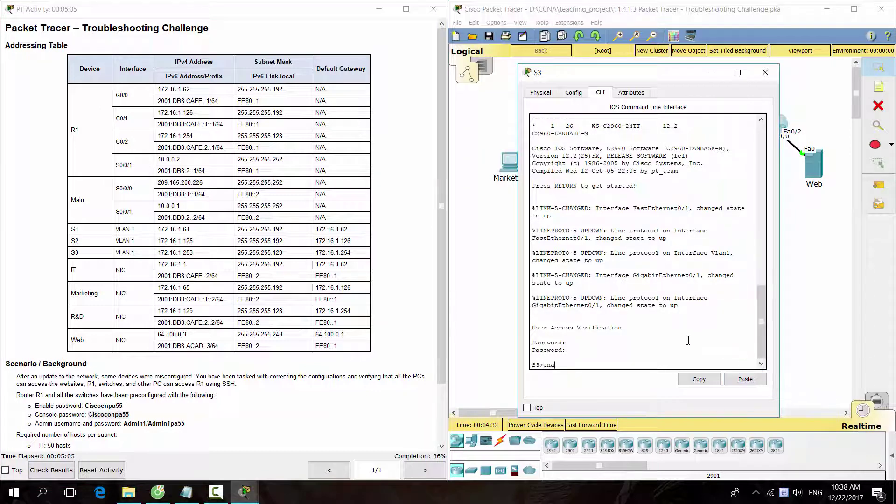
pyautogui.press('Tab')
pyautogui.press('Return')
pyautogui.click(109, 404)
pyautogui.doubleClick(109, 405)
pyautogui.click(610, 365)
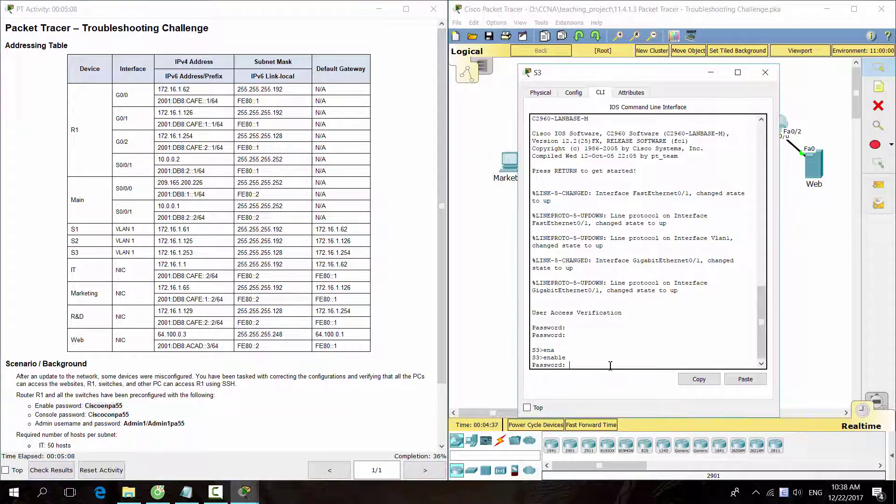
pyautogui.click(743, 379)
pyautogui.press('Return')
# - Show S3's running configuration and verify VLAN 1 172.16.1.253 and gateway 172.16.1.254 match the table
pyautogui.write('show run')
pyautogui.press('Tab')
pyautogui.press('Return')
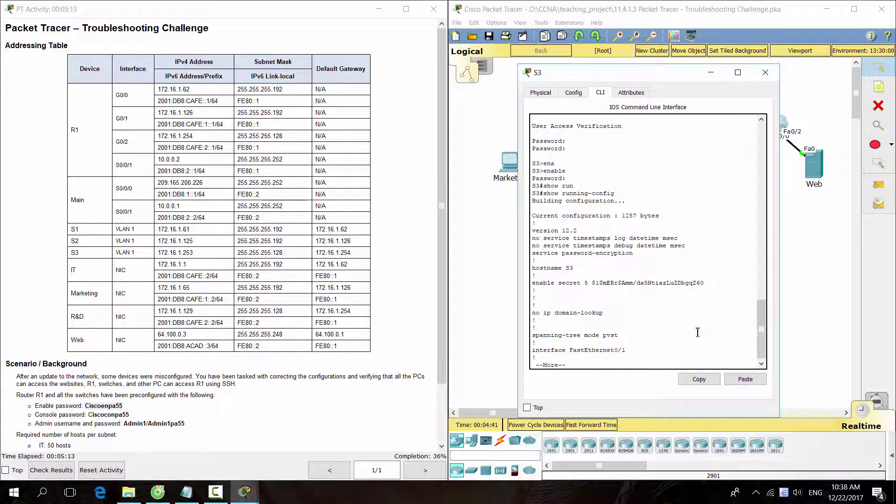
pyautogui.press('space')
pyautogui.press('space')
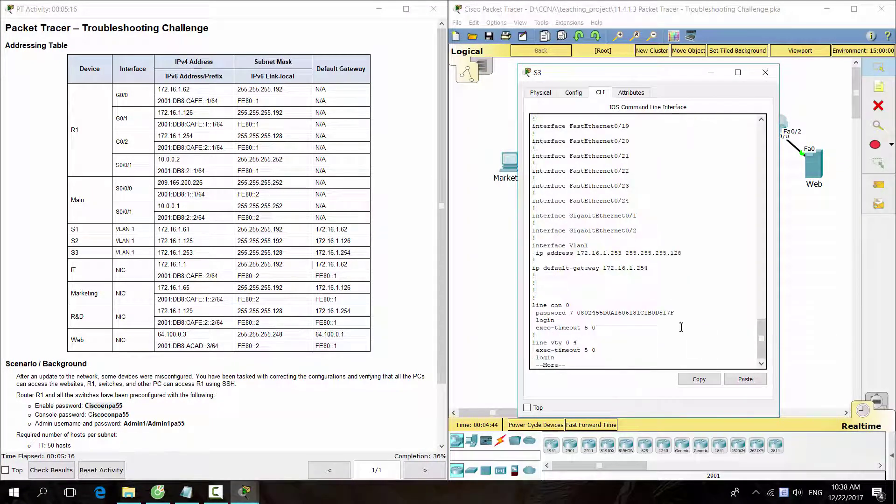
pyautogui.moveTo(585, 253); pyautogui.dragTo(682, 253)
pyautogui.doubleClick(260, 253)
pyautogui.moveTo(607, 268); pyautogui.dragTo(651, 268)
pyautogui.doubleClick(336, 252)
pyautogui.click(668, 324)
pyautogui.press('Return')
pyautogui.press('Return')
pyautogui.press('space')
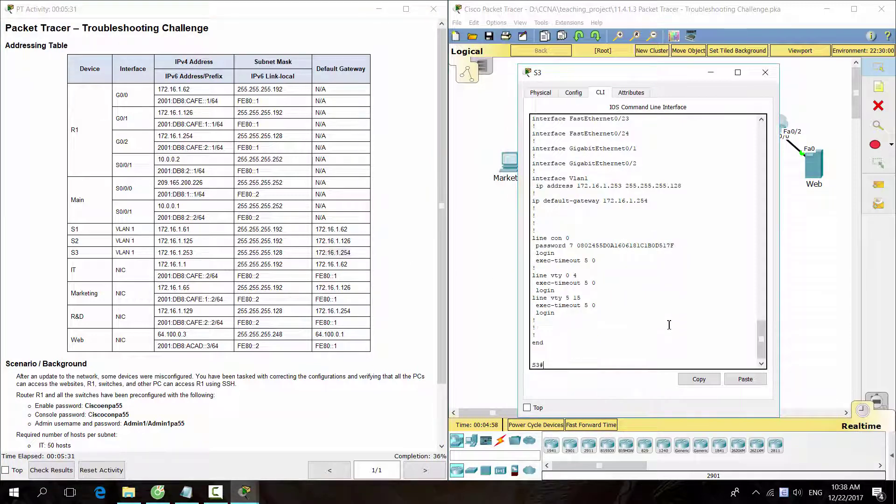
# - Close S3 and log into R1's command line with the console password
pyautogui.click(765, 73)
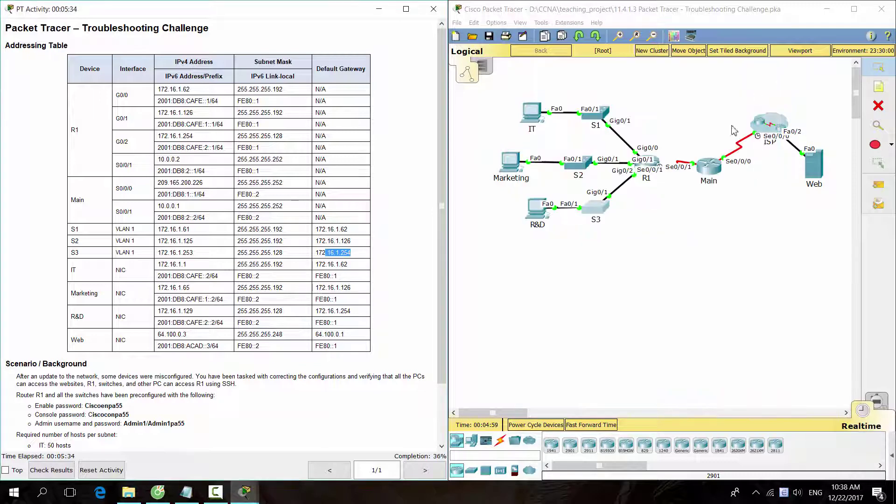
pyautogui.click(656, 162)
pyautogui.moveTo(469, 111); pyautogui.dragTo(614, 86)
pyautogui.click(554, 101)
pyautogui.press('Return')
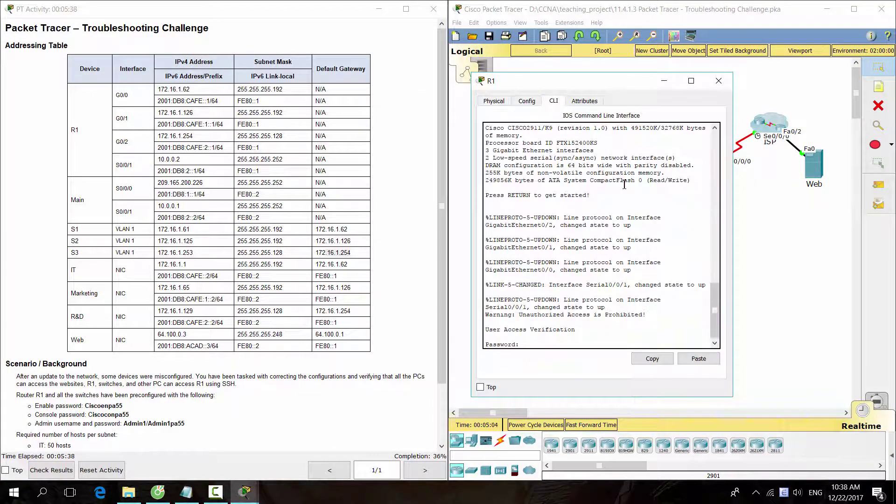
pyautogui.doubleClick(107, 415)
pyautogui.click(567, 345)
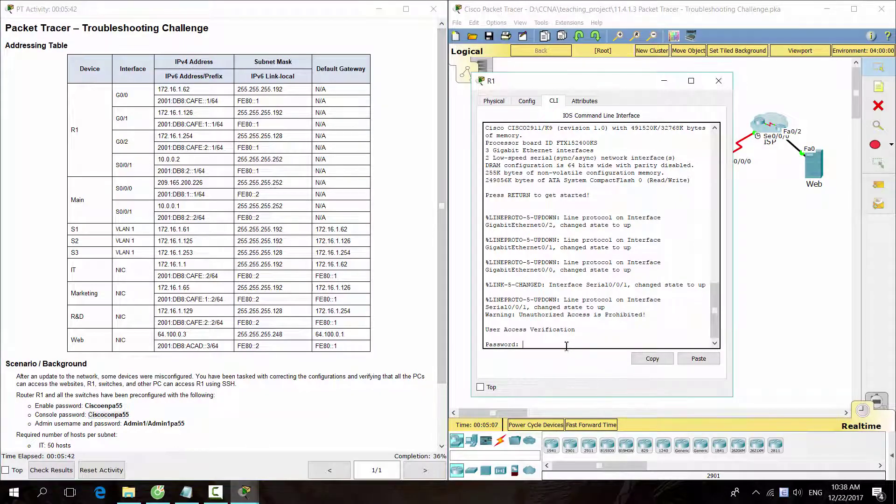
pyautogui.click(699, 359)
pyautogui.press('Return')
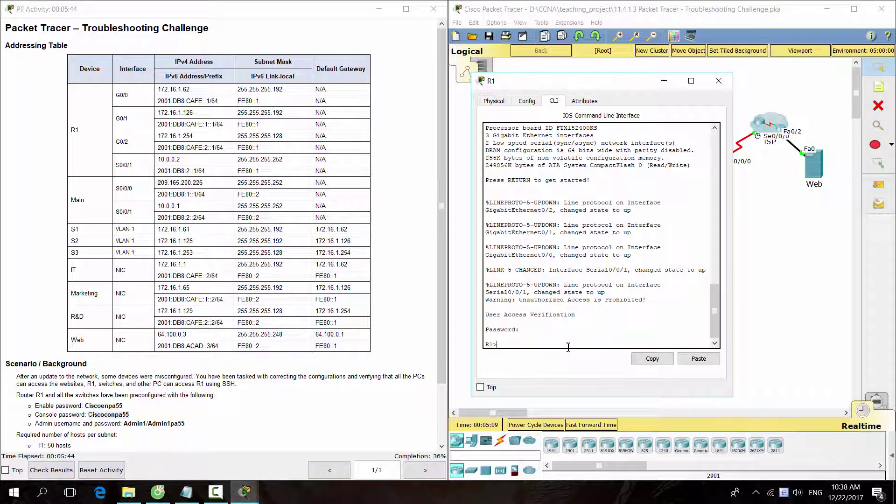
# - Enter privileged mode on R1 with enable and the enable password
pyautogui.write('ena')
pyautogui.press('Tab')
pyautogui.press('Return')
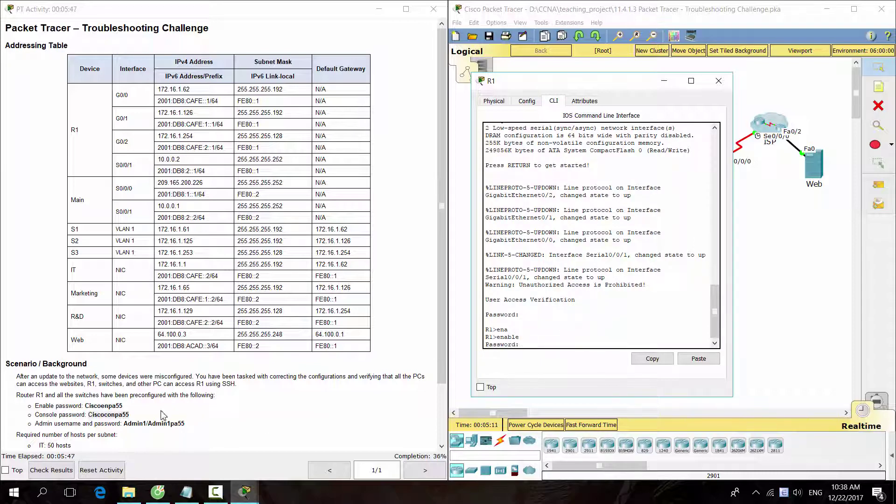
pyautogui.doubleClick(116, 406)
pyautogui.click(545, 346)
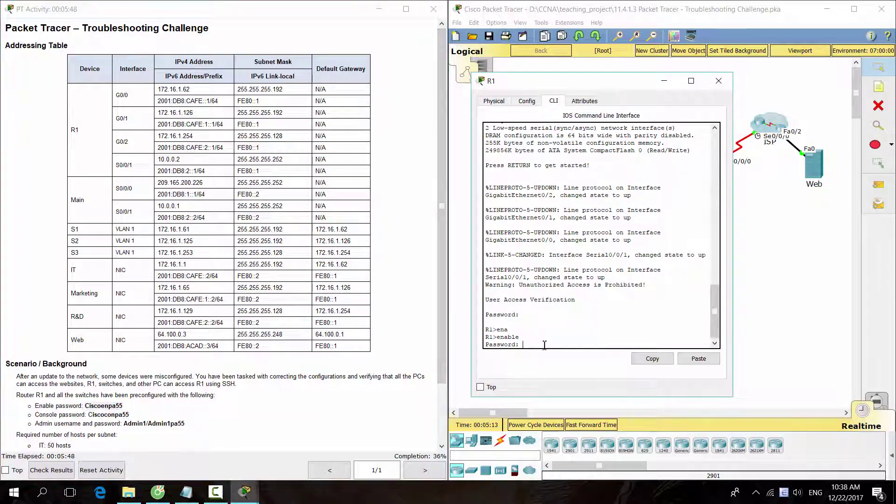
pyautogui.click(699, 358)
pyautogui.press('Return')
# - Display R1's full running configuration, revealing G0/1 at 192.168.1.126
pyautogui.write('show run')
pyautogui.press('Tab')
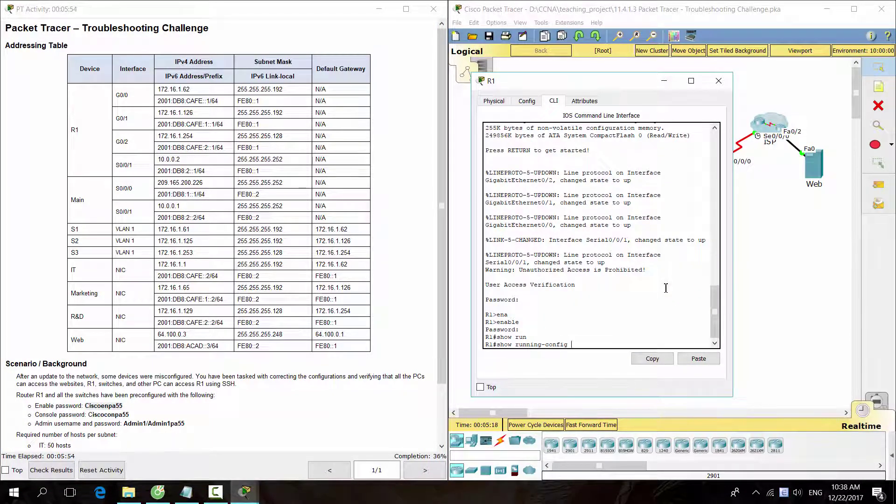
pyautogui.press('Return')
pyautogui.press('space')
pyautogui.press('space')
pyautogui.press('space')
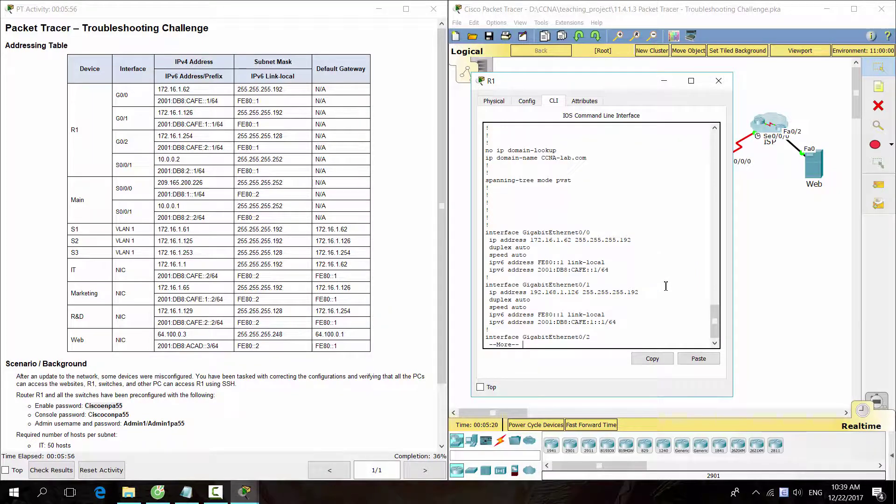
pyautogui.press('space')
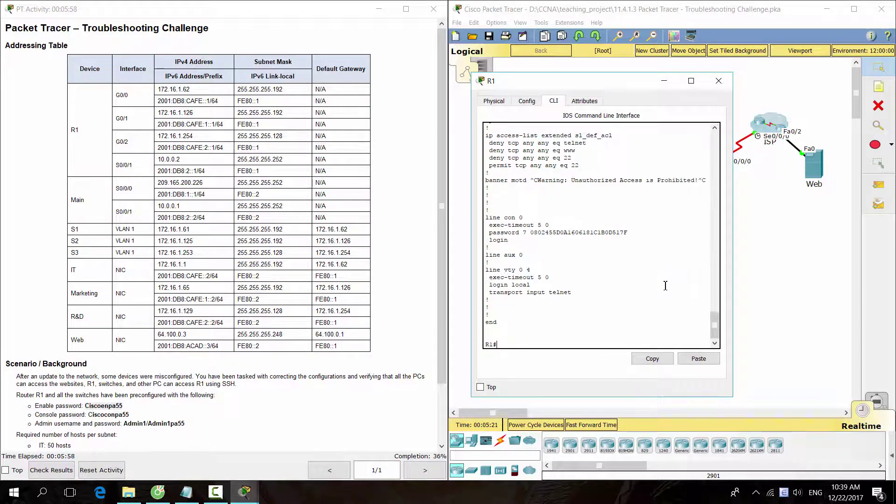
pyautogui.scroll(15, 643, 290)
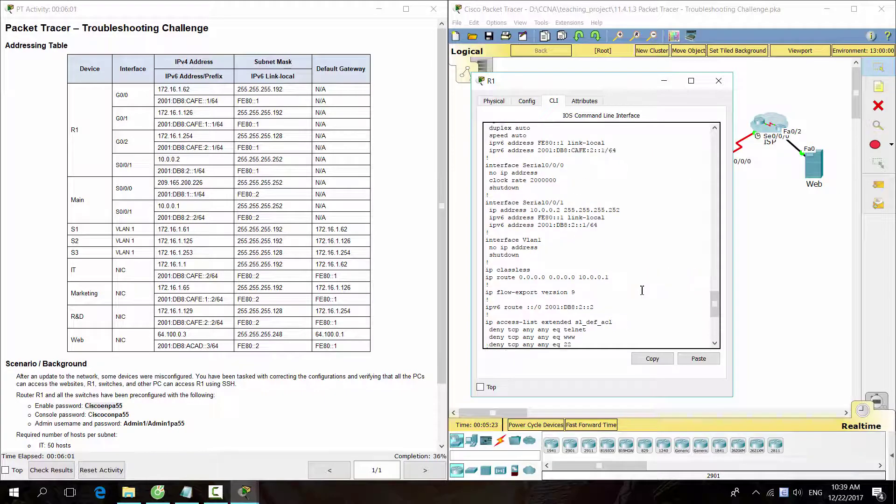
pyautogui.scroll(3, 643, 290)
pyautogui.scroll(-3, 642, 290)
pyautogui.click(131, 204)
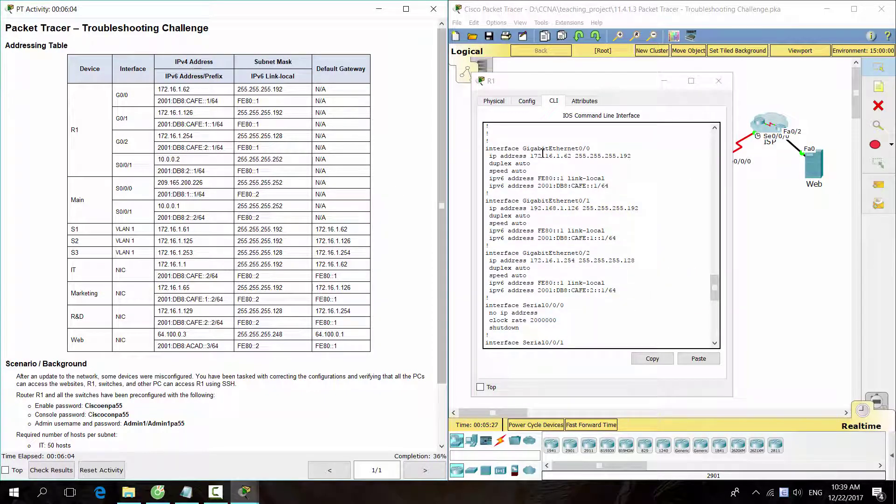
pyautogui.moveTo(531, 156); pyautogui.dragTo(627, 155)
pyautogui.moveTo(252, 89); pyautogui.dragTo(282, 89)
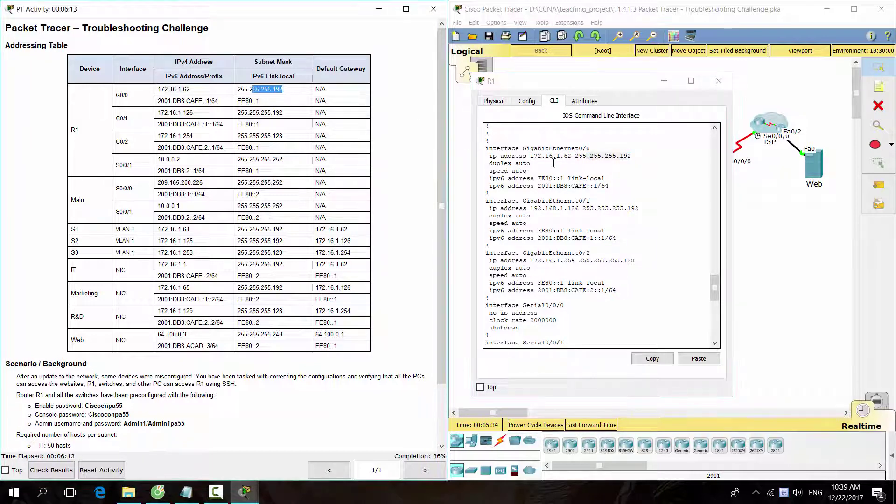
pyautogui.moveTo(552, 186); pyautogui.dragTo(596, 186)
pyautogui.moveTo(168, 101); pyautogui.dragTo(216, 101)
pyautogui.moveTo(539, 208); pyautogui.dragTo(575, 211)
pyautogui.moveTo(164, 112); pyautogui.dragTo(203, 116)
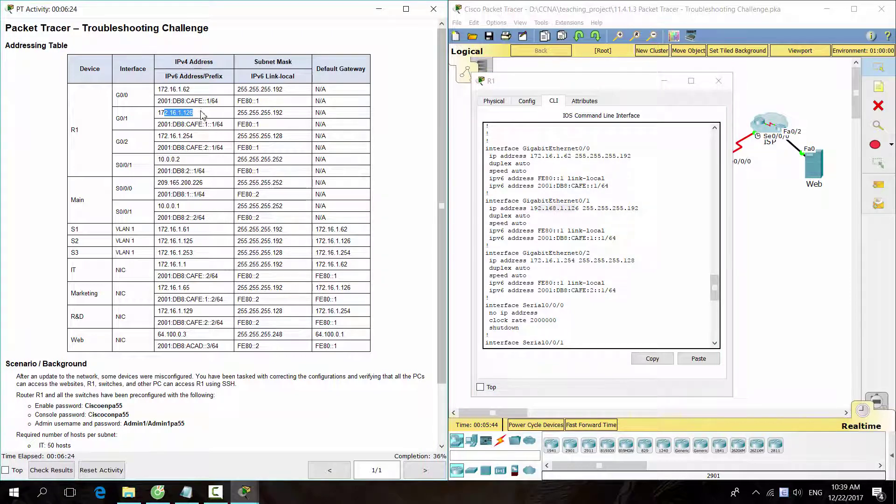
pyautogui.click(594, 208)
pyautogui.moveTo(557, 238); pyautogui.dragTo(609, 239)
pyautogui.moveTo(173, 124); pyautogui.dragTo(214, 125)
pyautogui.moveTo(538, 261); pyautogui.dragTo(594, 260)
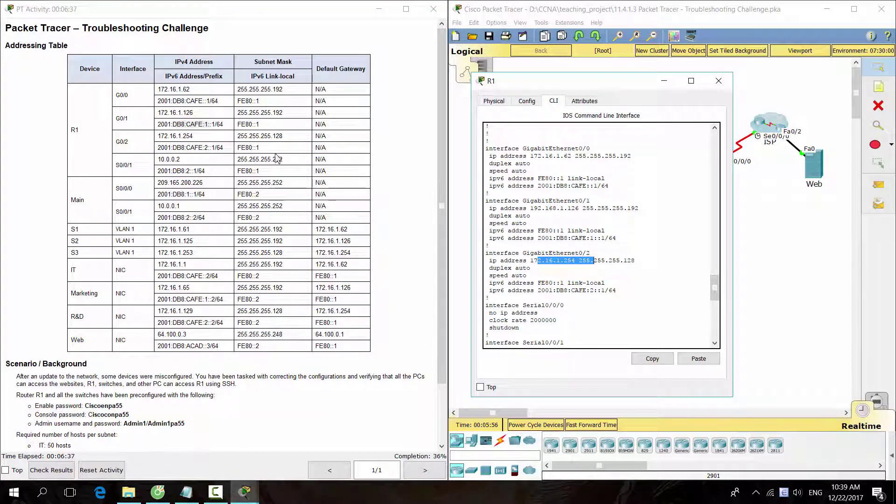
pyautogui.moveTo(170, 136); pyautogui.dragTo(187, 136)
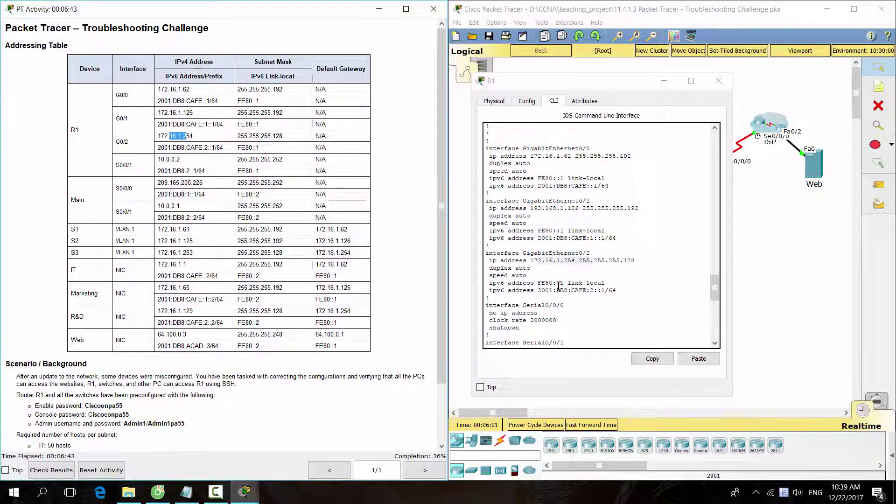
pyautogui.moveTo(550, 291); pyautogui.dragTo(605, 290)
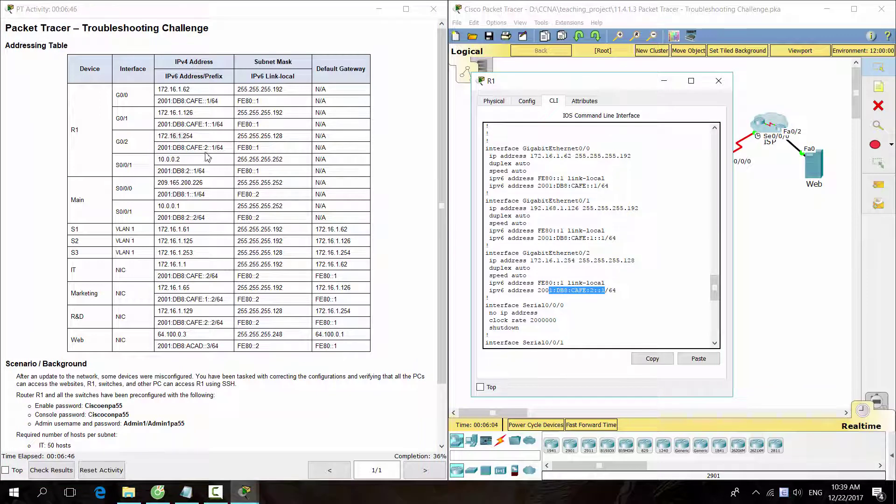
pyautogui.moveTo(205, 148); pyautogui.dragTo(254, 149)
pyautogui.scroll(-4, 558, 276)
pyautogui.click(558, 277)
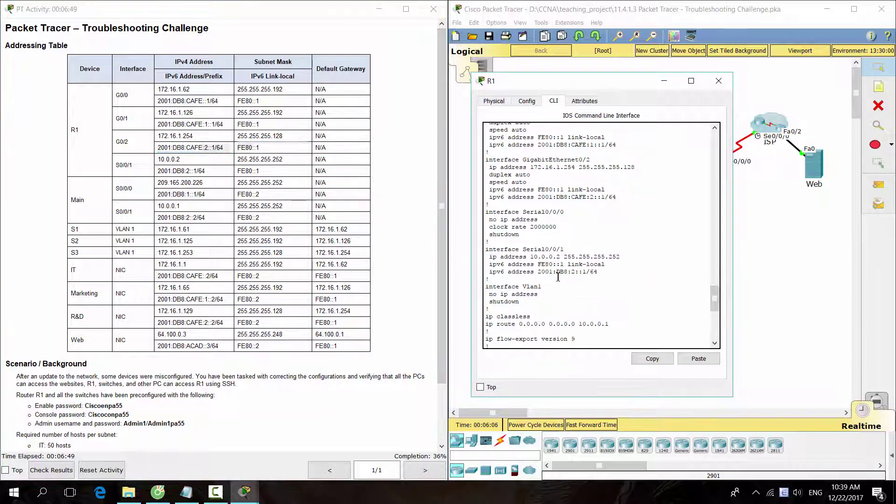
pyautogui.moveTo(533, 257); pyautogui.dragTo(593, 258)
pyautogui.moveTo(172, 159); pyautogui.dragTo(264, 160)
pyautogui.moveTo(537, 272); pyautogui.dragTo(597, 272)
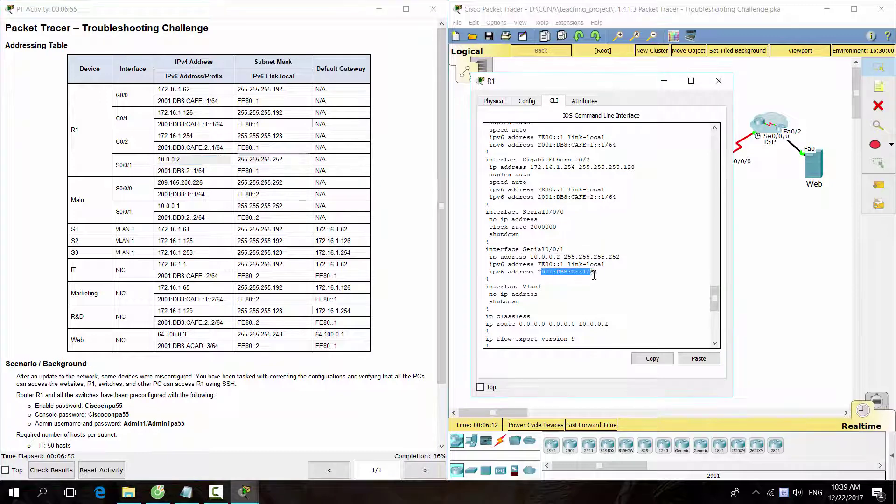
pyautogui.moveTo(177, 170); pyautogui.dragTo(205, 171)
pyautogui.click(265, 175)
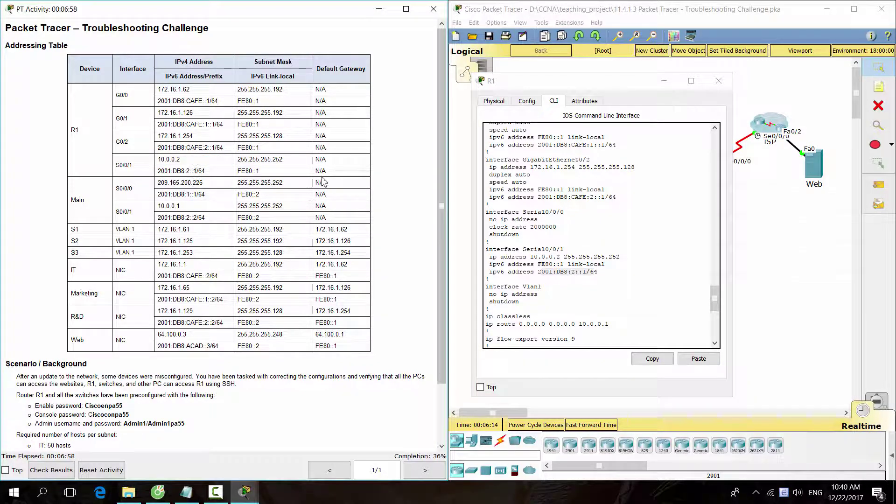
pyautogui.click(611, 270)
pyautogui.scroll(-4, 617, 275)
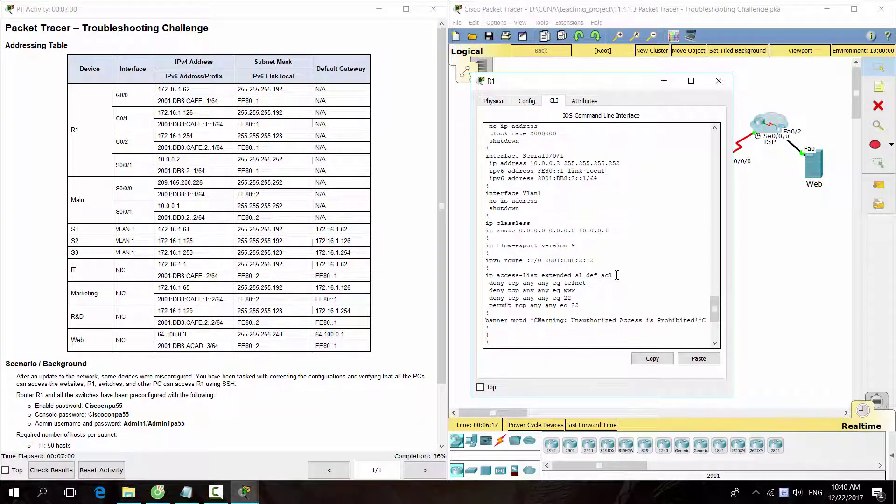
pyautogui.scroll(-2, 616, 275)
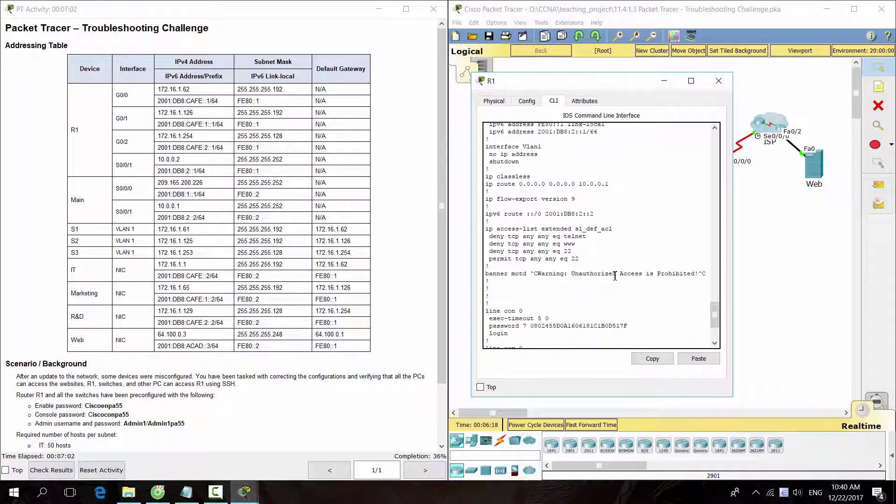
pyautogui.scroll(-4, 615, 275)
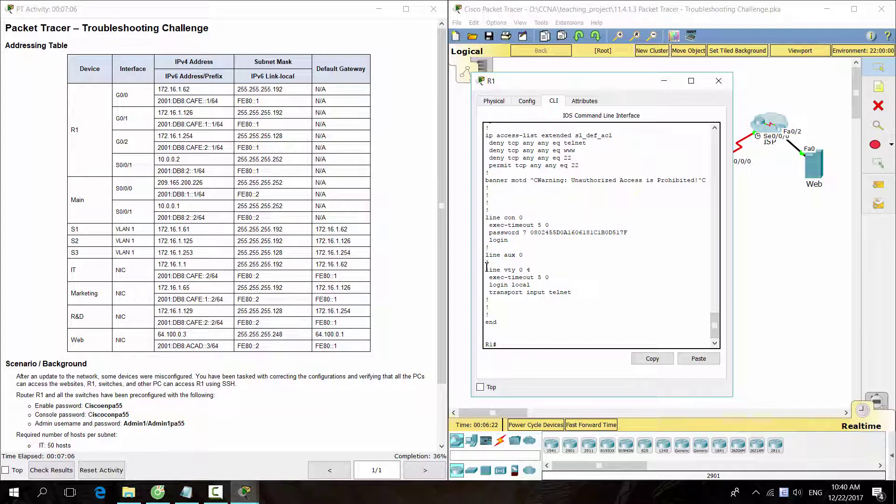
pyautogui.moveTo(553, 292); pyautogui.dragTo(572, 292)
# - Enter global configuration and interface GigabitEthernet 0/1 on R1
pyautogui.click(588, 324)
pyautogui.moveTo(550, 293); pyautogui.dragTo(582, 297)
pyautogui.click(560, 344)
pyautogui.write('conf t')
pyautogui.press('Return')
pyautogui.write('interface g')
pyautogui.press('Tab')
pyautogui.write('0/1')
pyautogui.press('Return')
# - Readdress G0/1 to 172.16.1.126 255.255.255.192 and exit interface configuration
pyautogui.write('ip ')
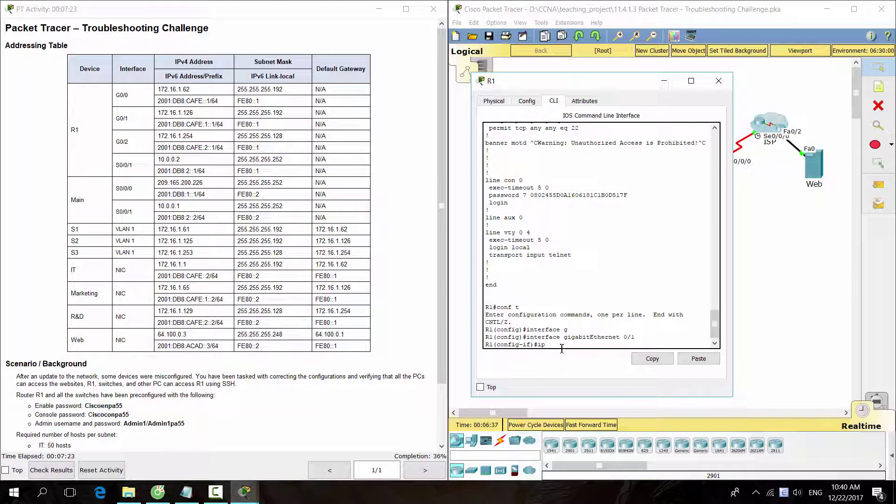
pyautogui.write('address')
pyautogui.moveTo(165, 113); pyautogui.dragTo(210, 116)
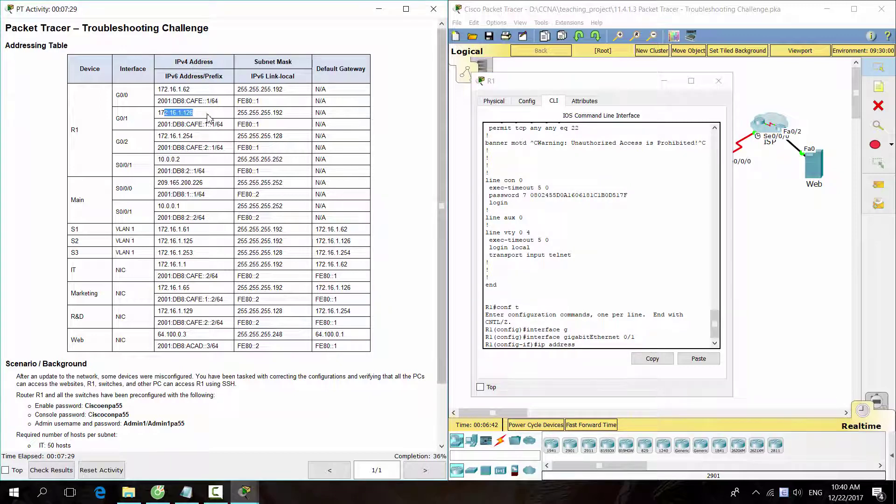
pyautogui.click(577, 218)
pyautogui.scroll(10, 577, 217)
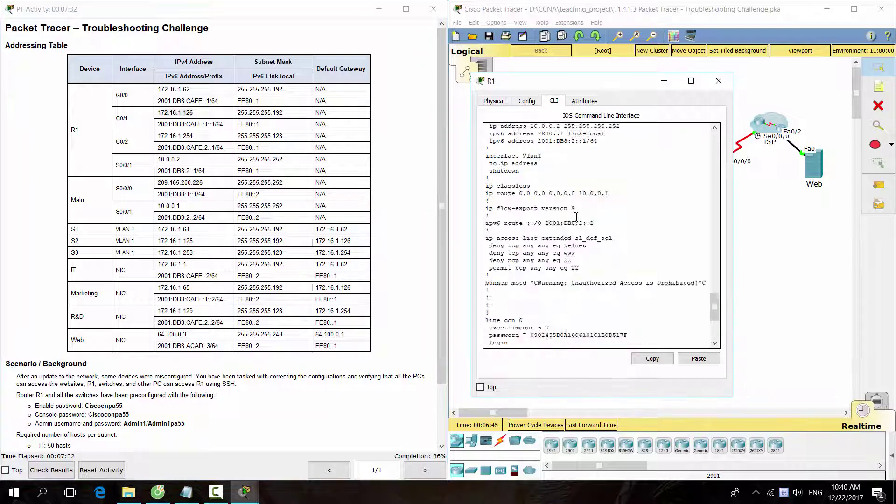
pyautogui.moveTo(538, 218); pyautogui.dragTo(580, 218)
pyautogui.click(584, 231)
pyautogui.scroll(-15, 584, 231)
pyautogui.press('Return')
pyautogui.write('ip address ')
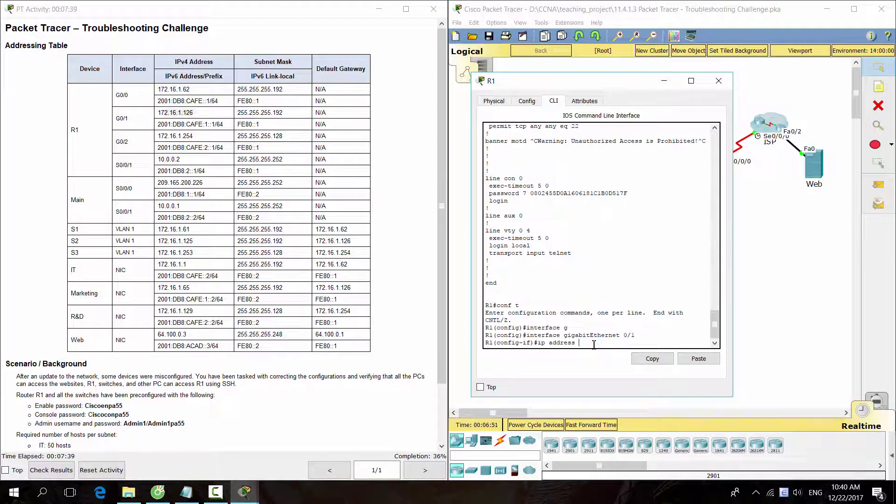
pyautogui.write('172.16.1.126 255.255.255.192')
pyautogui.press('Return')
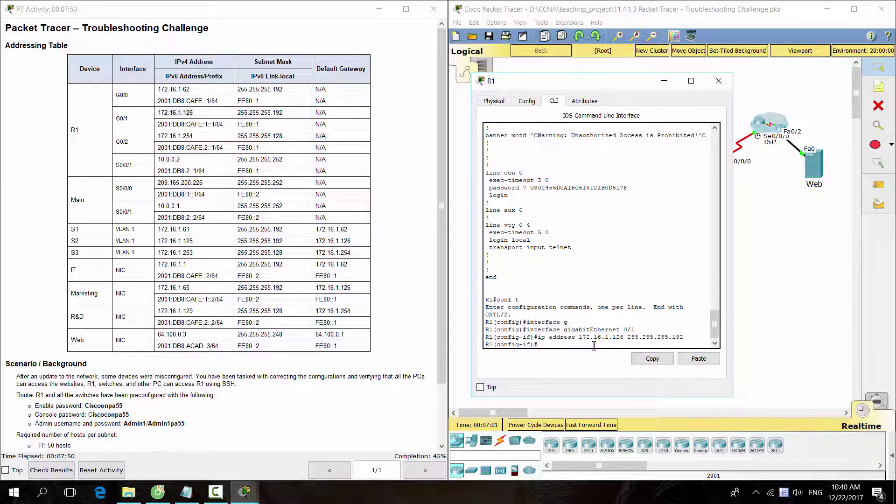
pyautogui.write('exit')
pyautogui.press('Return')
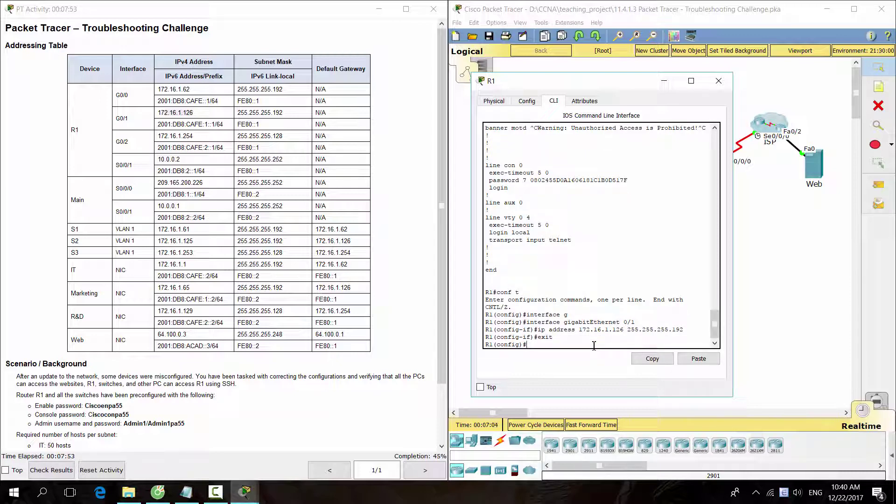
# - Set transport input ssh on R1's line vty 0 4, then exit line configuration
pyautogui.write('line vty 0 4')
pyautogui.press('Return')
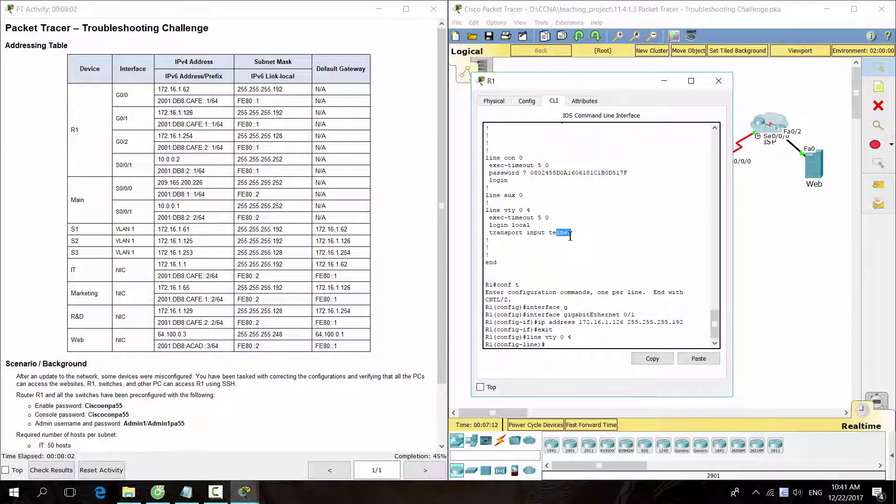
pyautogui.write('transport input ssh')
pyautogui.press('Return')
pyautogui.write('exit')
pyautogui.press('Return')
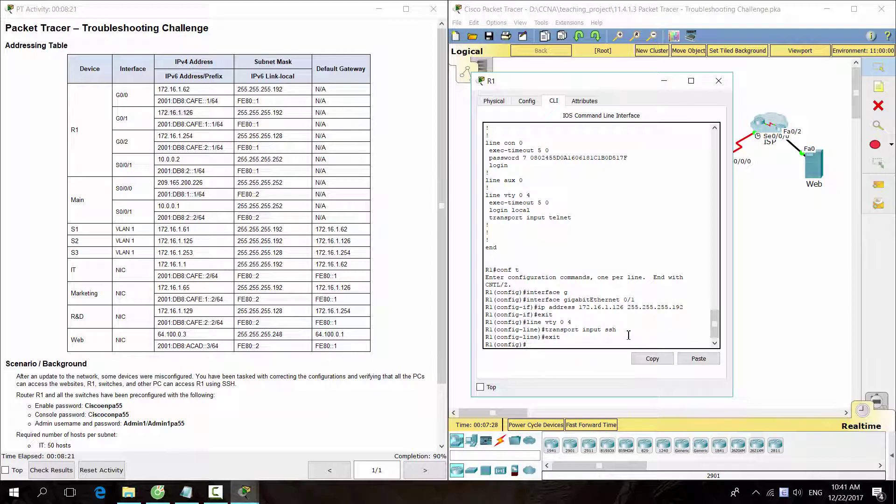
# - Find the required admin username and secret in the activity instructions
pyautogui.scroll(15, 579, 279)
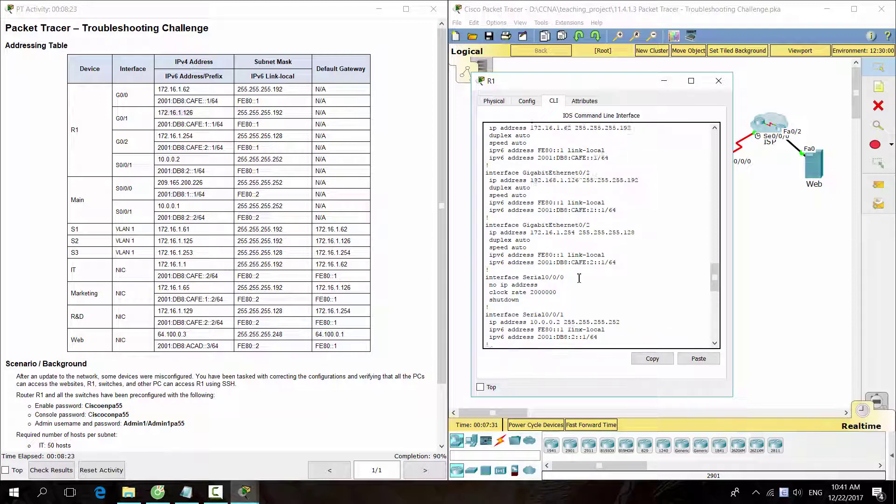
pyautogui.scroll(4, 579, 278)
pyautogui.moveTo(490, 269); pyautogui.dragTo(512, 265)
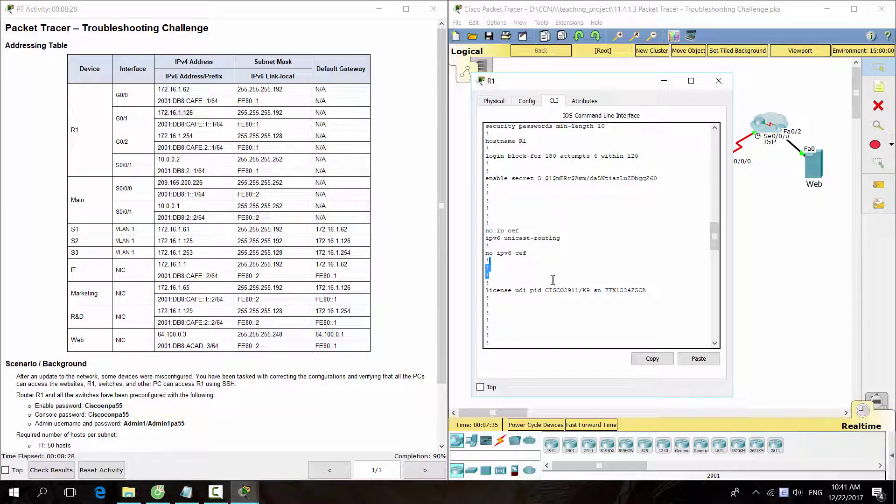
pyautogui.scroll(-18, 559, 309)
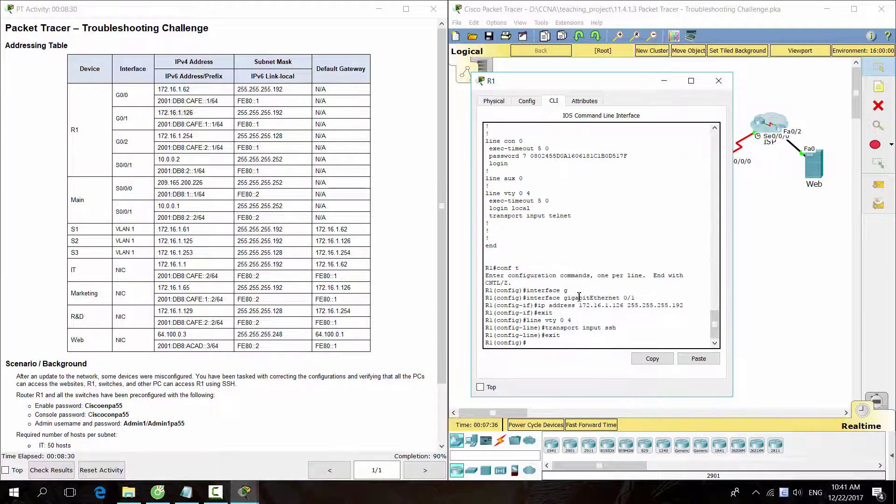
pyautogui.scroll(-1, 126, 378)
pyautogui.moveTo(123, 377); pyautogui.dragTo(146, 380)
pyautogui.click(166, 381)
# - Create local user Admin1 on R1 with the instructed secret password, then close R1's window
pyautogui.click(575, 345)
pyautogui.write('user')
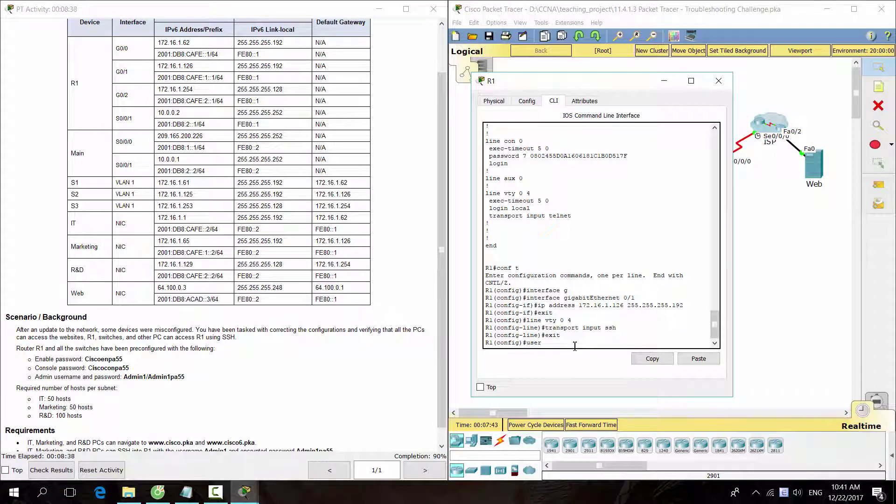
pyautogui.write('nae')
pyautogui.write('e')
pyautogui.write('Admin1 secre')
pyautogui.write('t Adm')
pyautogui.write('in1pa55')
pyautogui.press('Return')
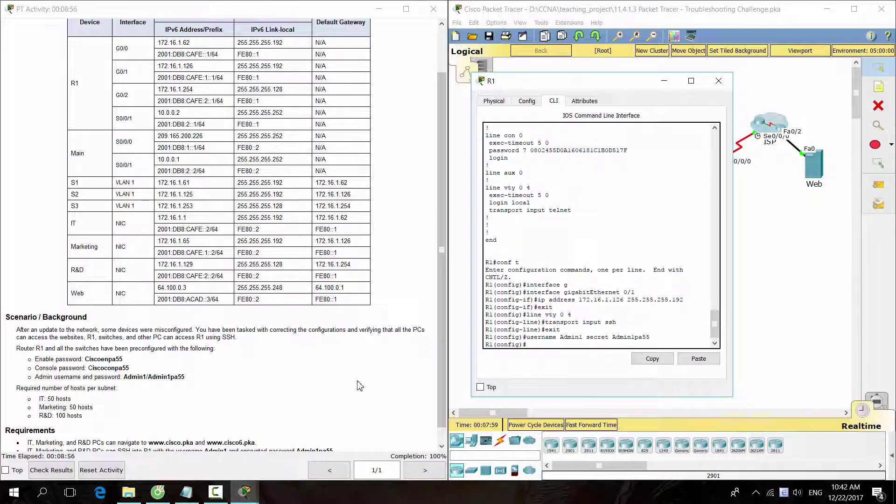
pyautogui.click(719, 81)
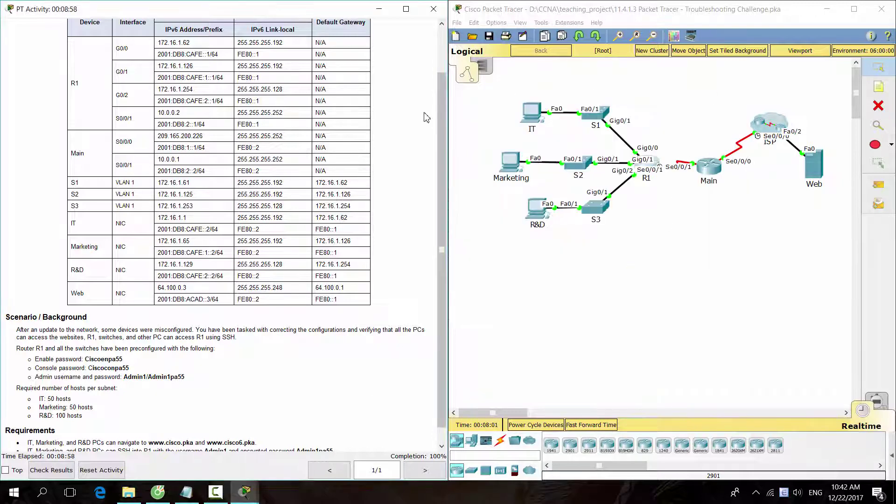
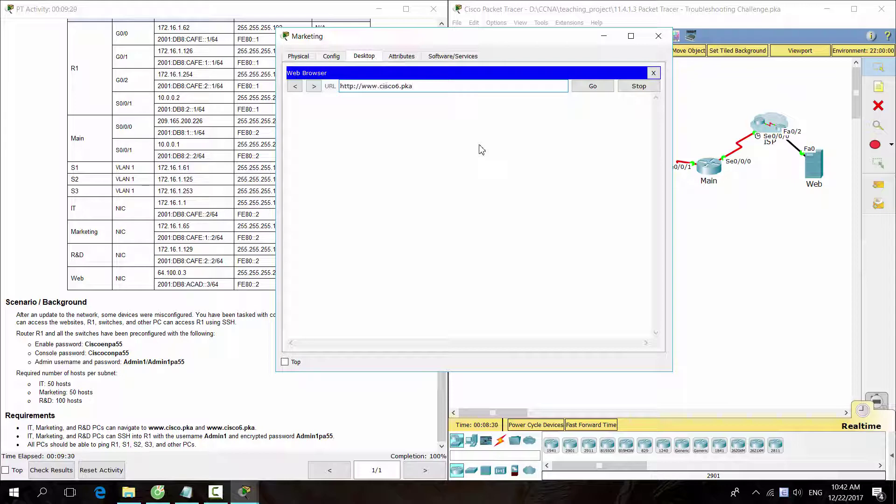
pyautogui.click(602, 88)
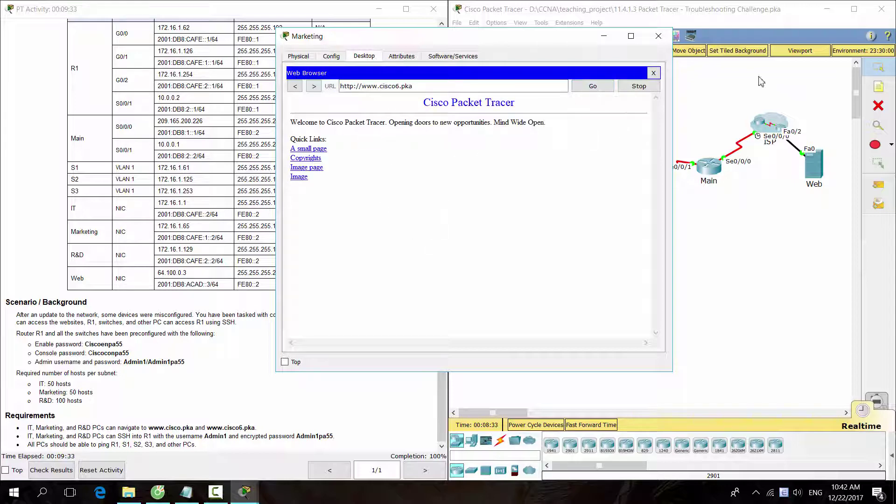
pyautogui.click(658, 36)
pyautogui.click(530, 205)
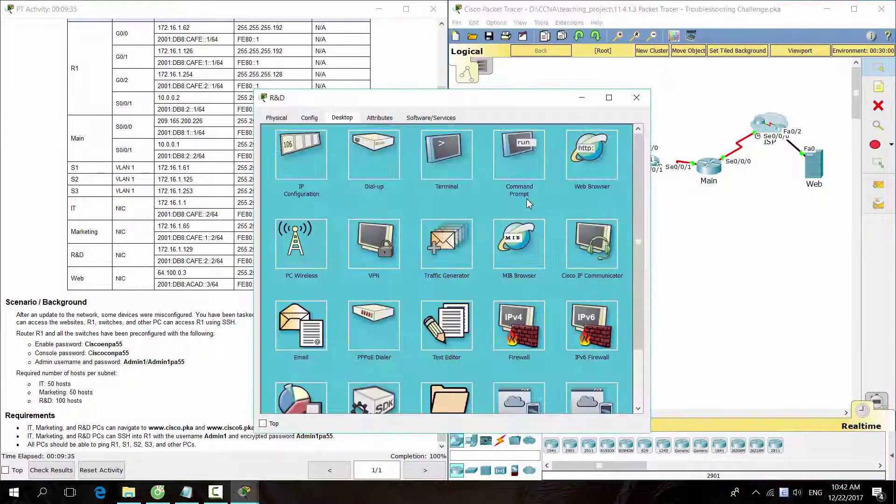
# - Ping 172.16.1.1 from the R&D PC's command prompt, getting four replies with 0% loss
pyautogui.moveTo(374, 98); pyautogui.dragTo(301, 31)
pyautogui.click(446, 88)
pyautogui.write('ping')
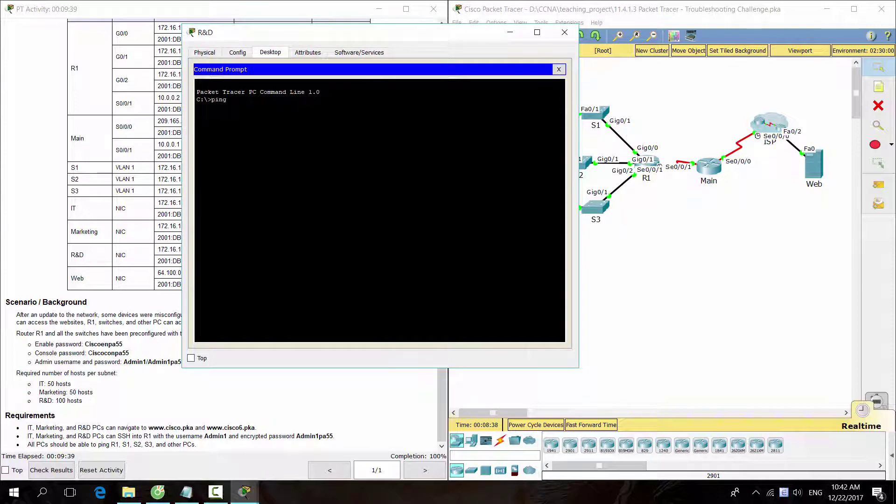
pyautogui.moveTo(401, 38); pyautogui.dragTo(281, 40)
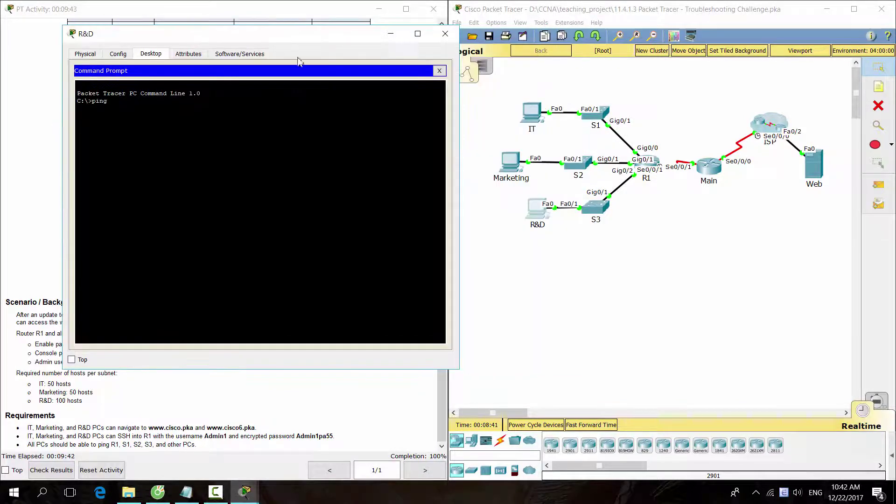
pyautogui.write('172.16.1.1')
pyautogui.press('Return')
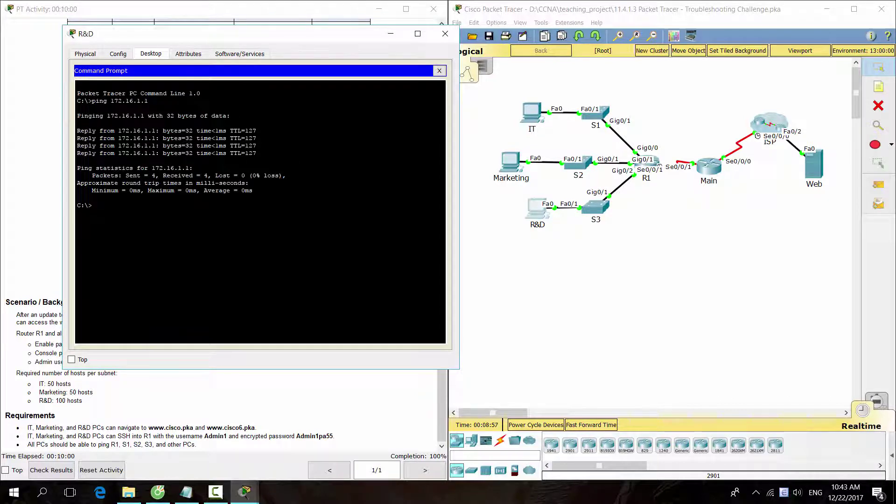
pyautogui.click(255, 412)
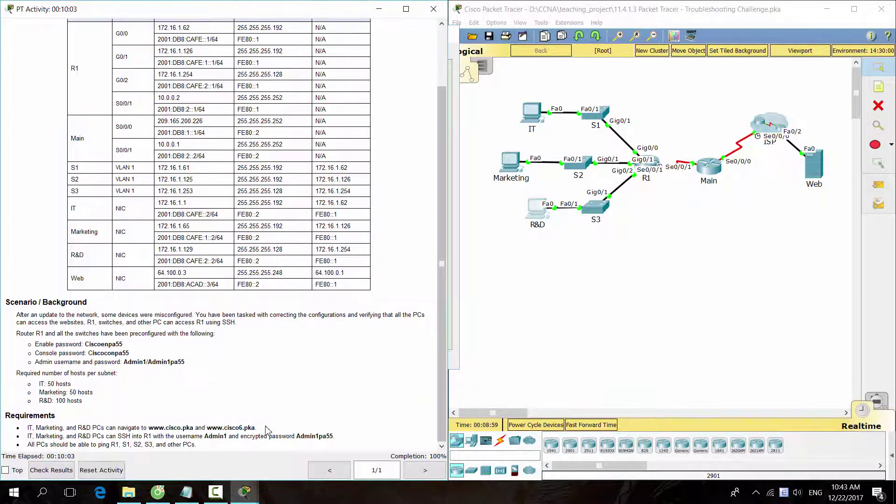
# - Reread the SSH requirement in the activity instructions
pyautogui.click(459, 306)
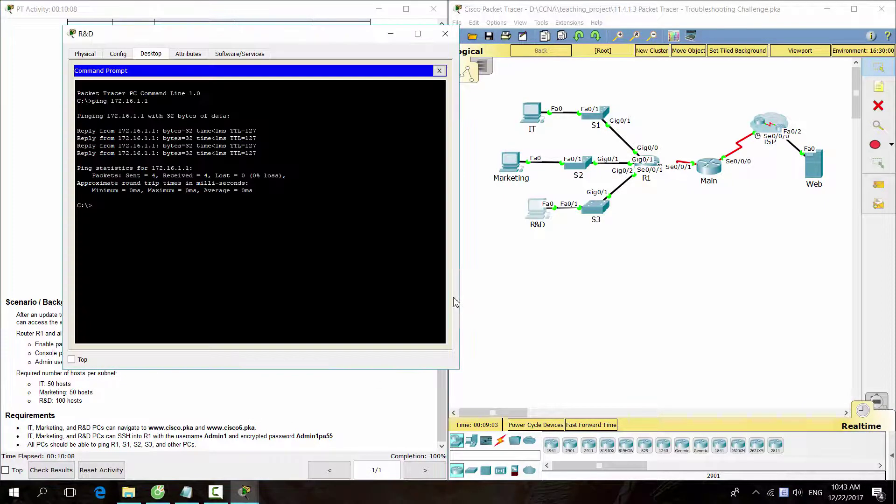
pyautogui.click(171, 473)
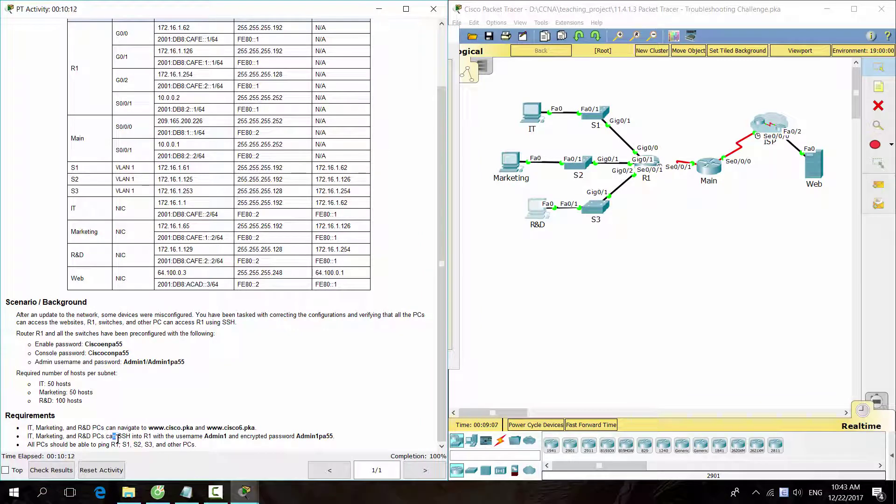
pyautogui.moveTo(112, 436); pyautogui.dragTo(334, 437)
# - Start the command ssh -l Admin1 in the R&D command prompt, address not yet entered
pyautogui.click(452, 335)
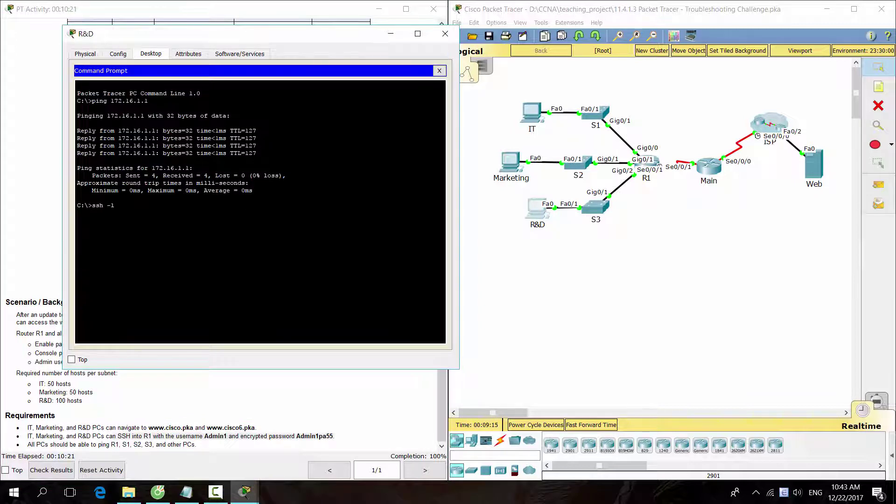
pyautogui.write('ssh -l Admin1 172.16.1.')
pyautogui.moveTo(288, 35); pyautogui.dragTo(613, 95)
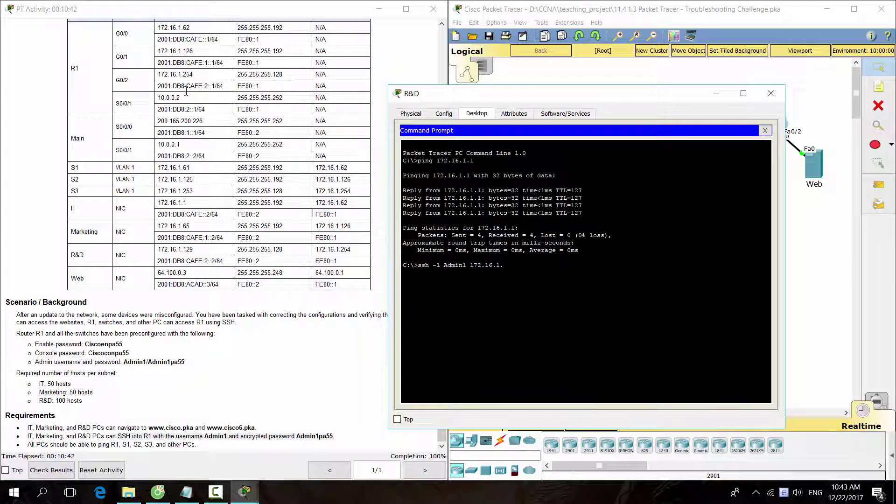
# - Complete the SSH to R1 at 172.16.1.254, log in, and enter privileged mode with the enable password
pyautogui.click(201, 74)
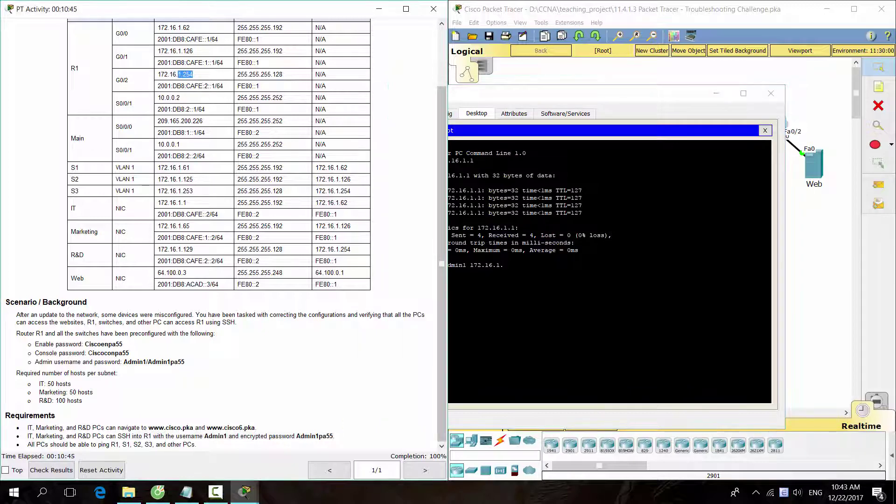
pyautogui.hotkey('alt', 'Tab')
pyautogui.write('254')
pyautogui.press('Return')
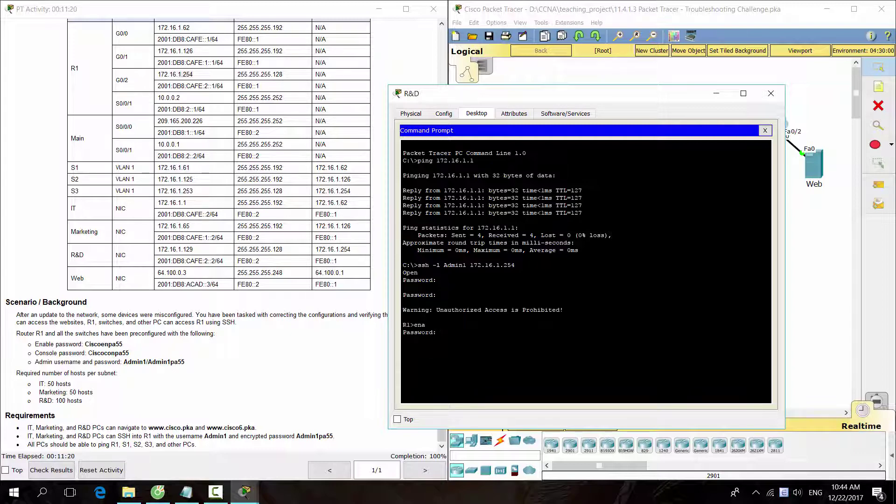
pyautogui.press('Return')
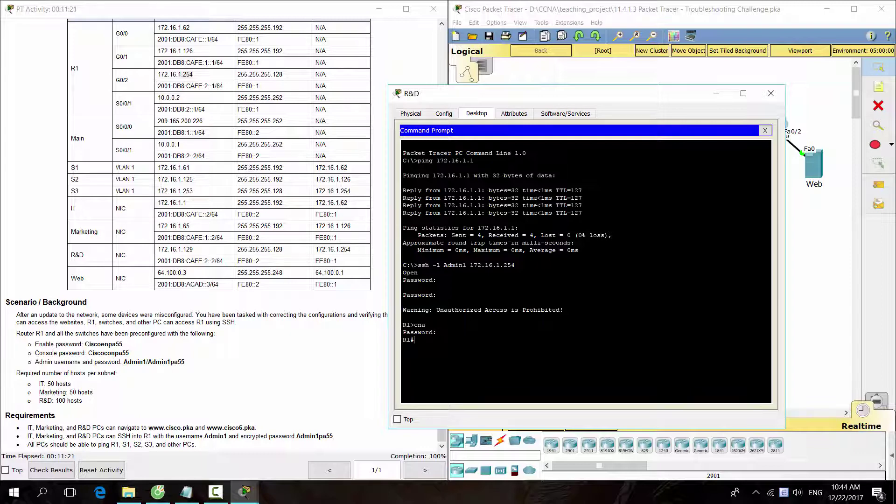